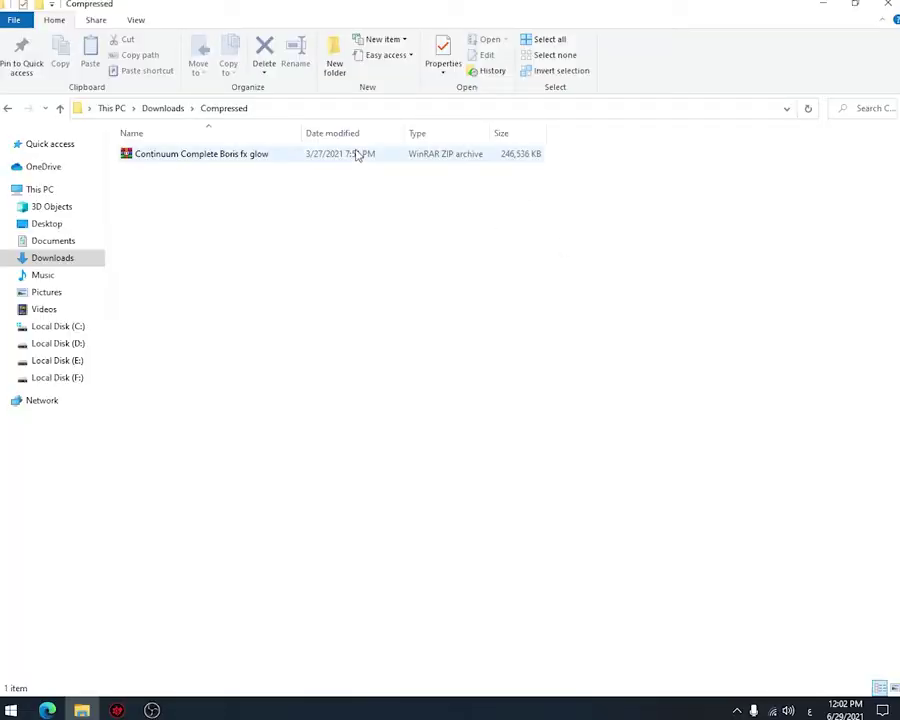
# Step: Extract the Continuum Complete Boris fx glow ZIP into its own folder with WinRAR
pyautogui.click(357, 153)
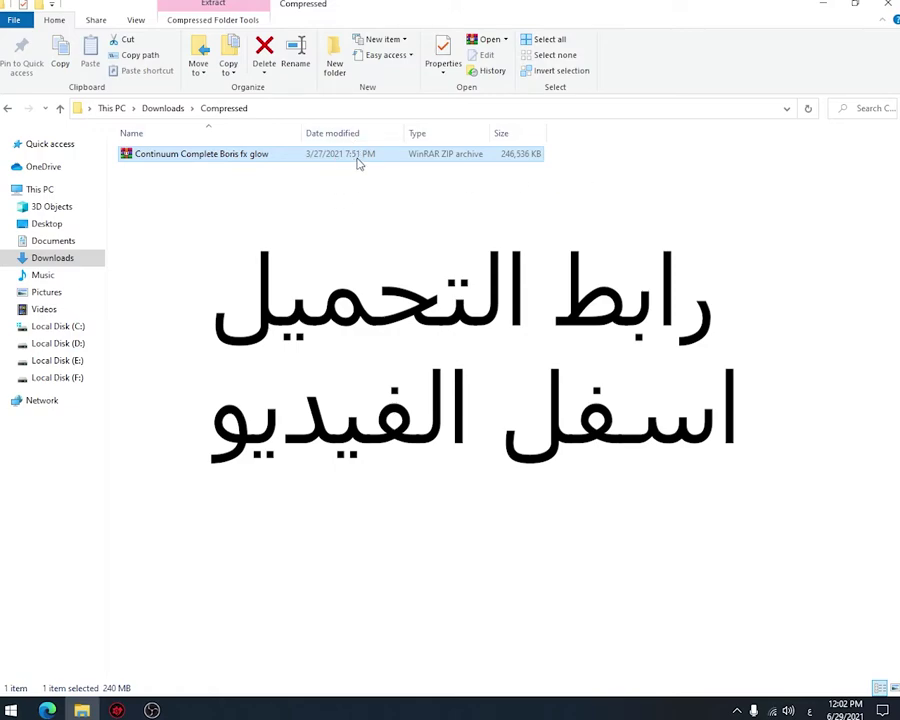
pyautogui.click(265, 224)
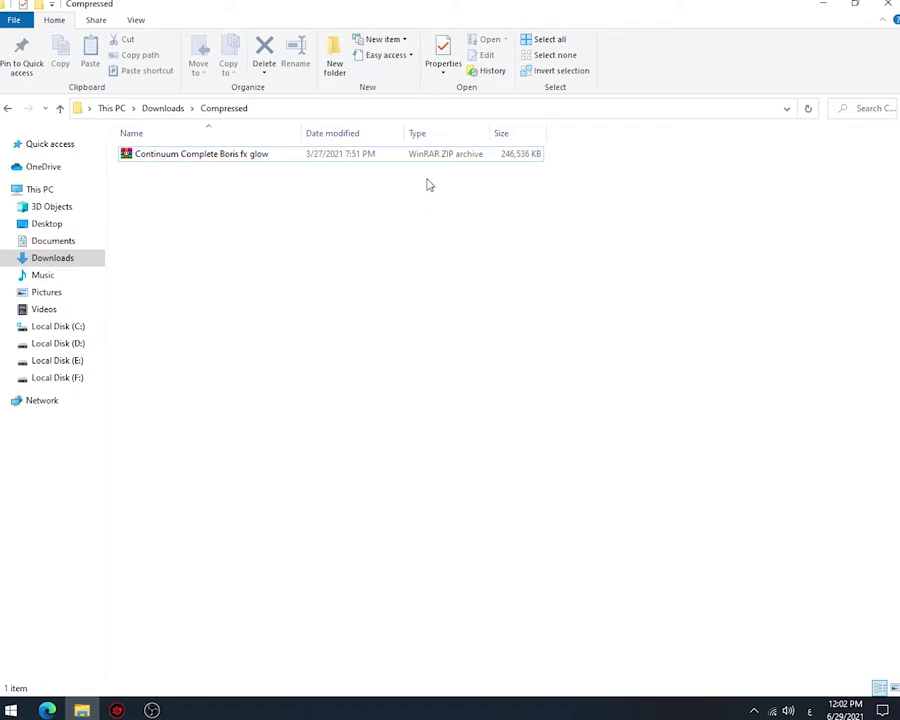
pyautogui.press('Down')
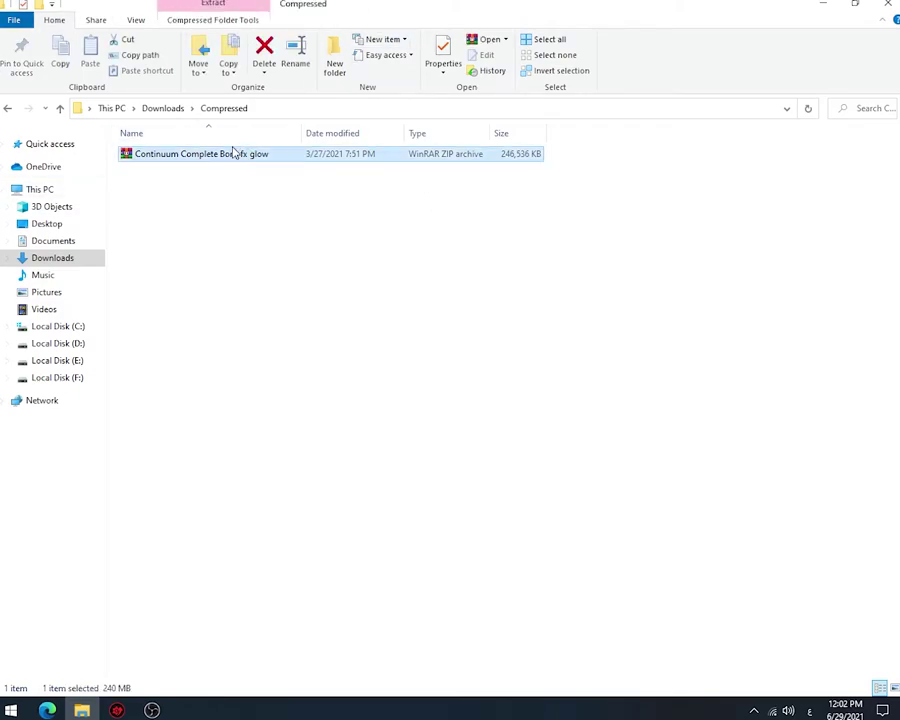
pyautogui.rightClick(211, 155)
pyautogui.click(311, 229)
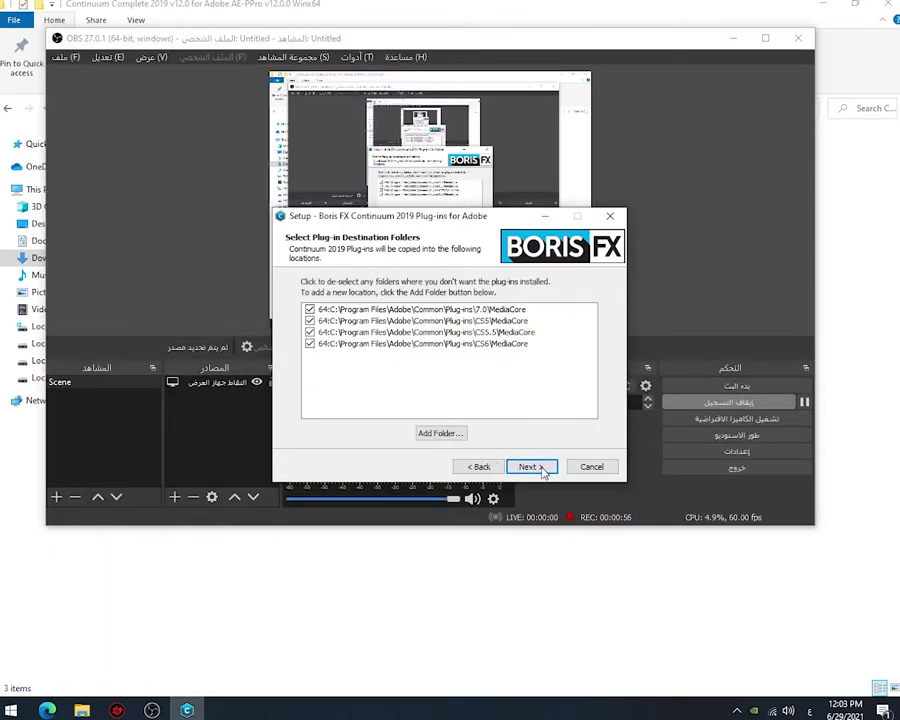
# Step: Install Continuum 2019 for Adobe to the default folder, finishing without entering a license
pyautogui.click(530, 467)
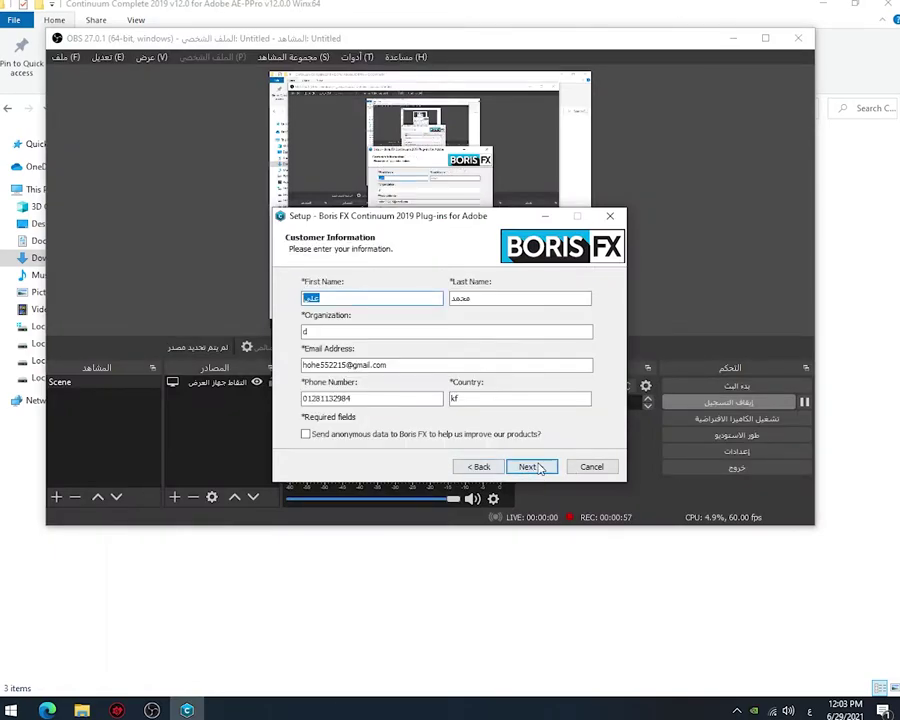
pyautogui.click(530, 465)
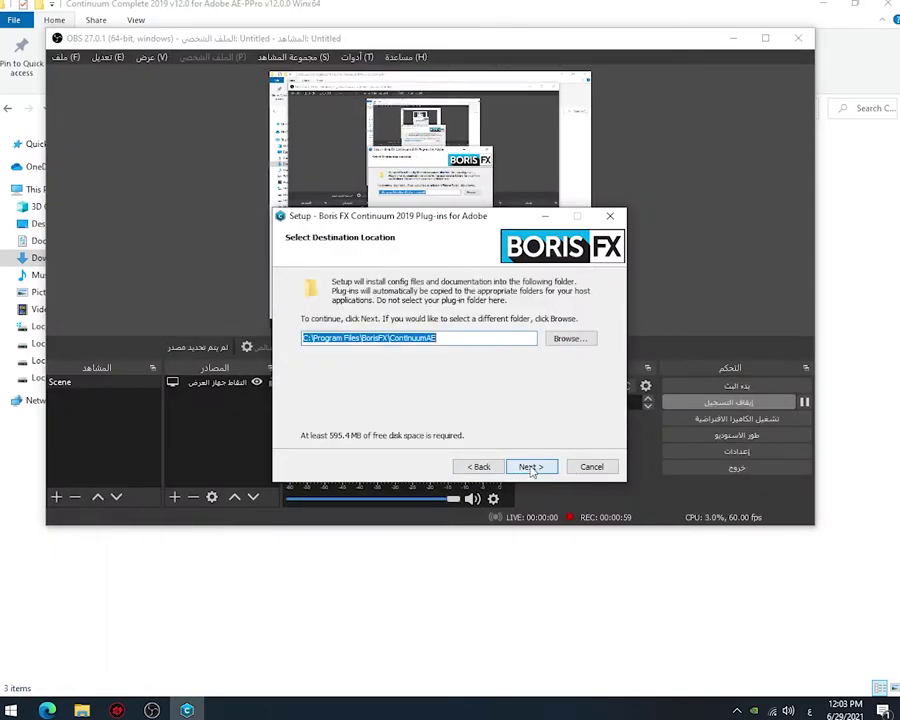
pyautogui.click(535, 469)
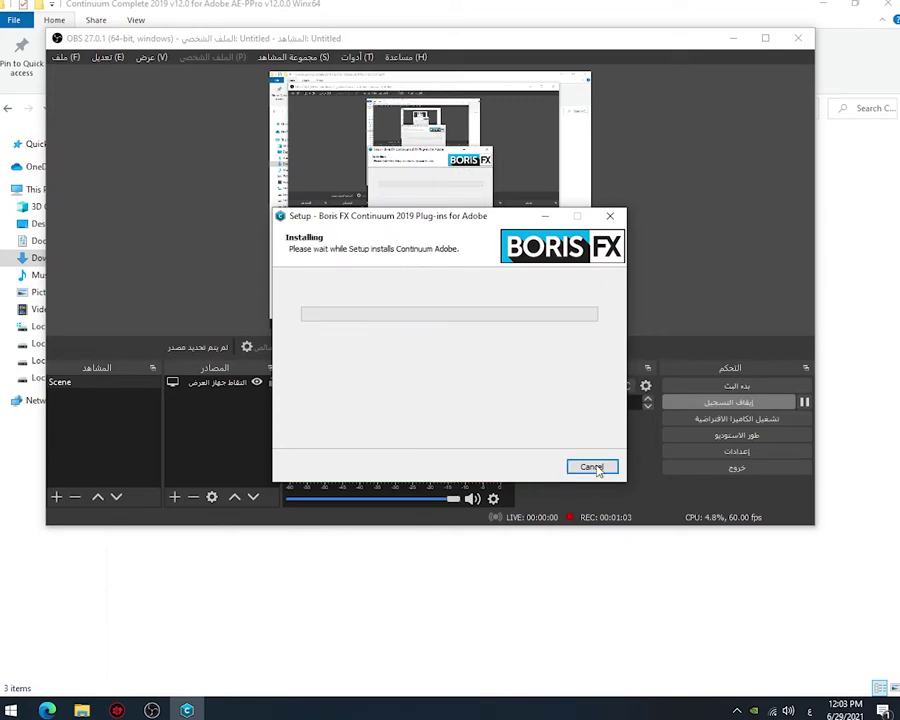
pyautogui.click(804, 401)
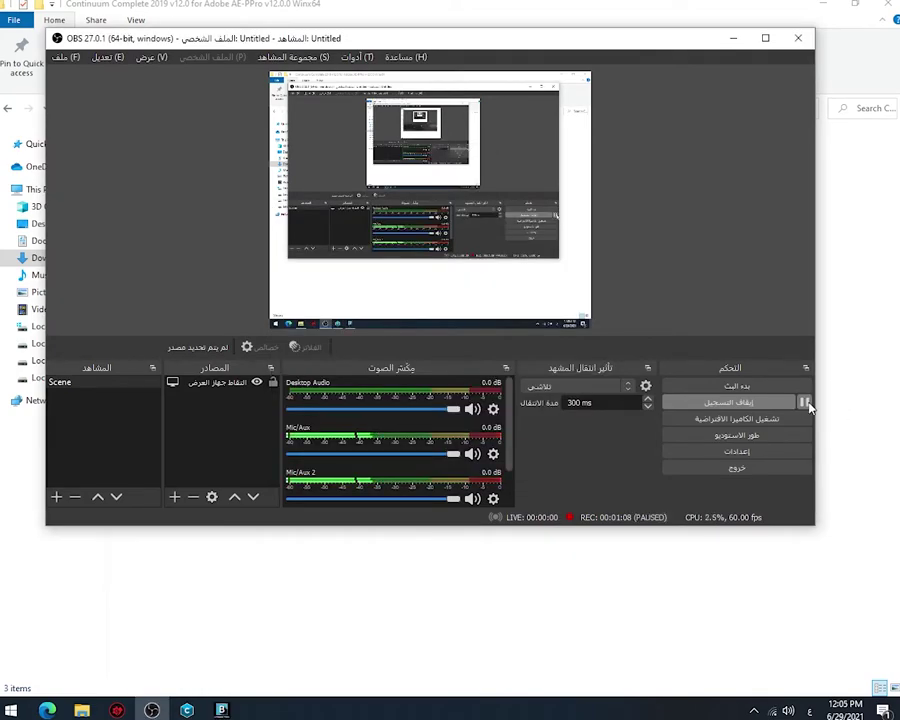
pyautogui.click(804, 401)
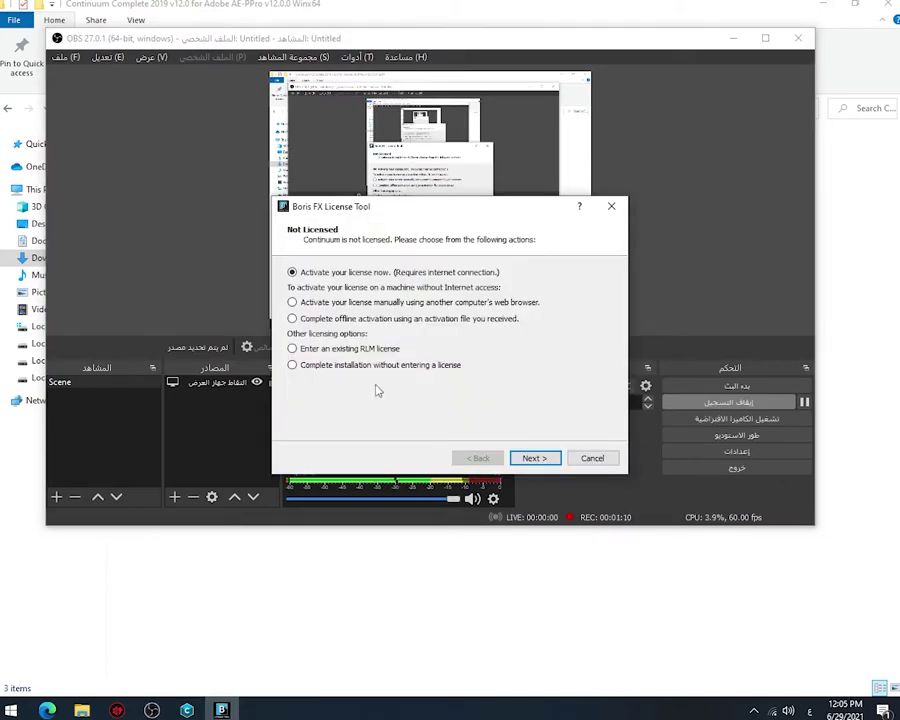
pyautogui.click(428, 366)
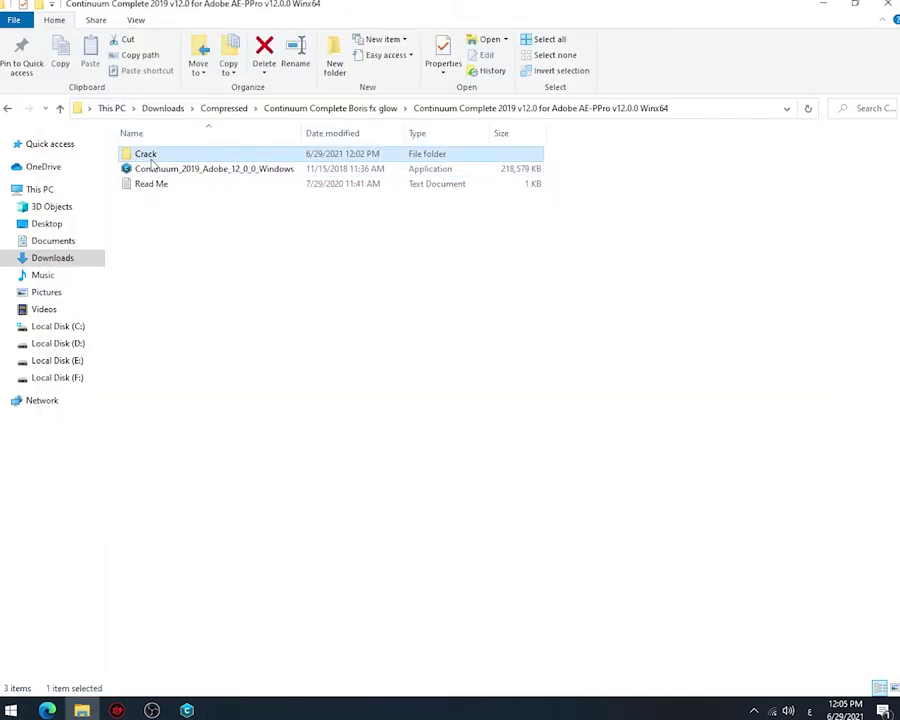
# Step: Select the four DLLs in the Crack folder and open C:\Program Files\BorisFX\ContinuumAE\12\lib
pyautogui.doubleClick(142, 155)
pyautogui.moveTo(192, 314); pyautogui.dragTo(237, 30)
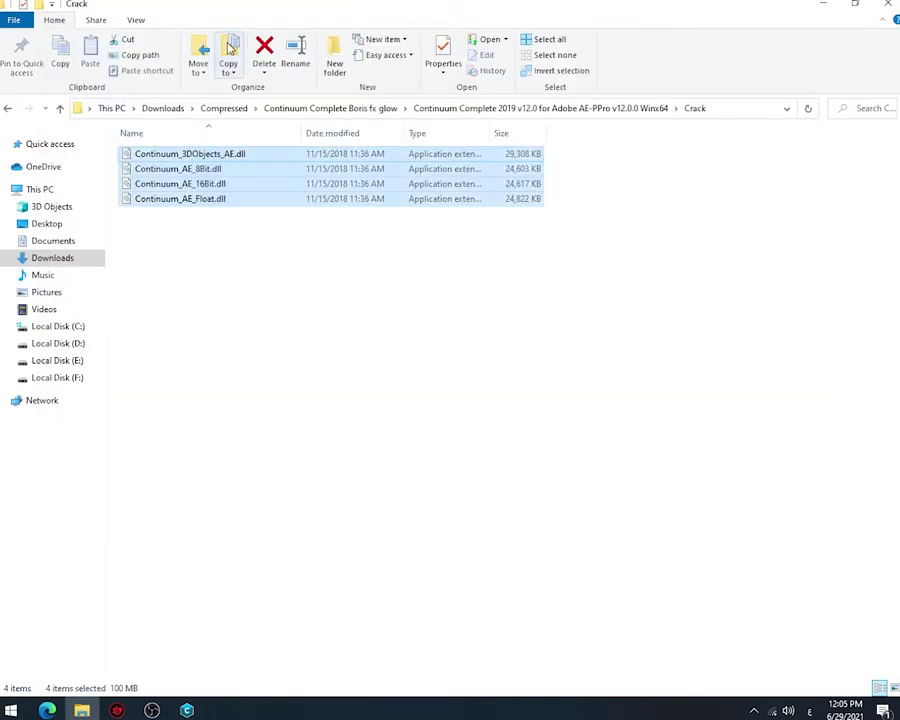
pyautogui.click(77, 334)
pyautogui.doubleClick(140, 168)
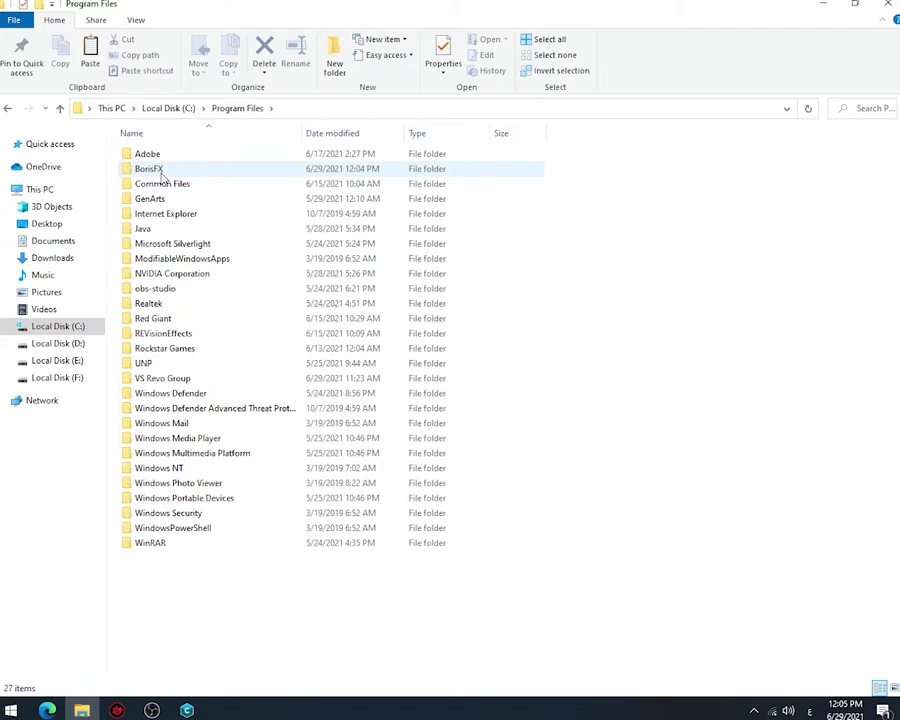
pyautogui.doubleClick(162, 172)
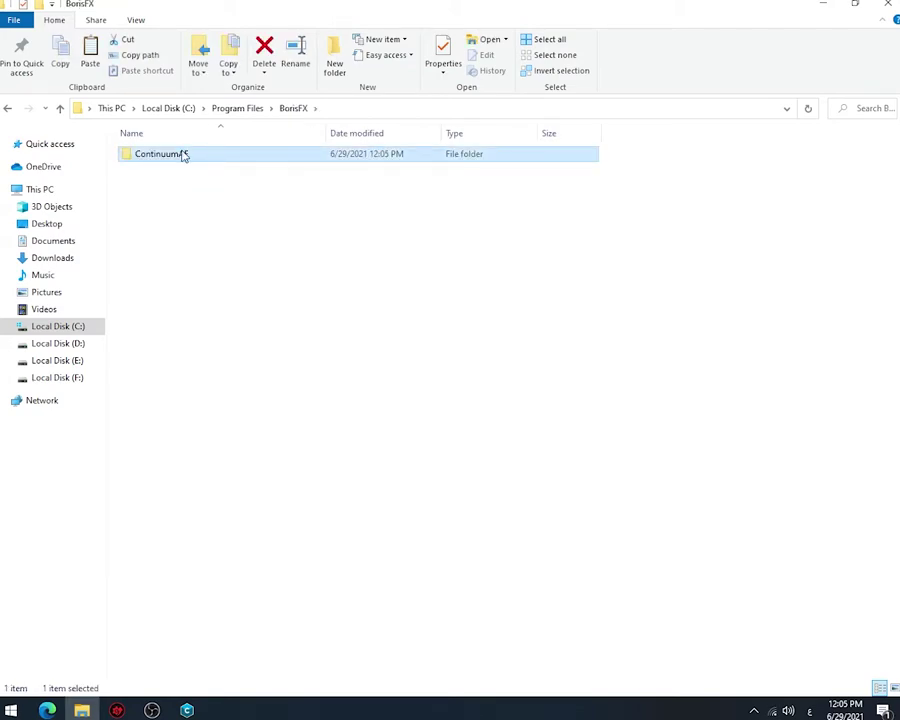
pyautogui.doubleClick(182, 154)
pyautogui.doubleClick(186, 155)
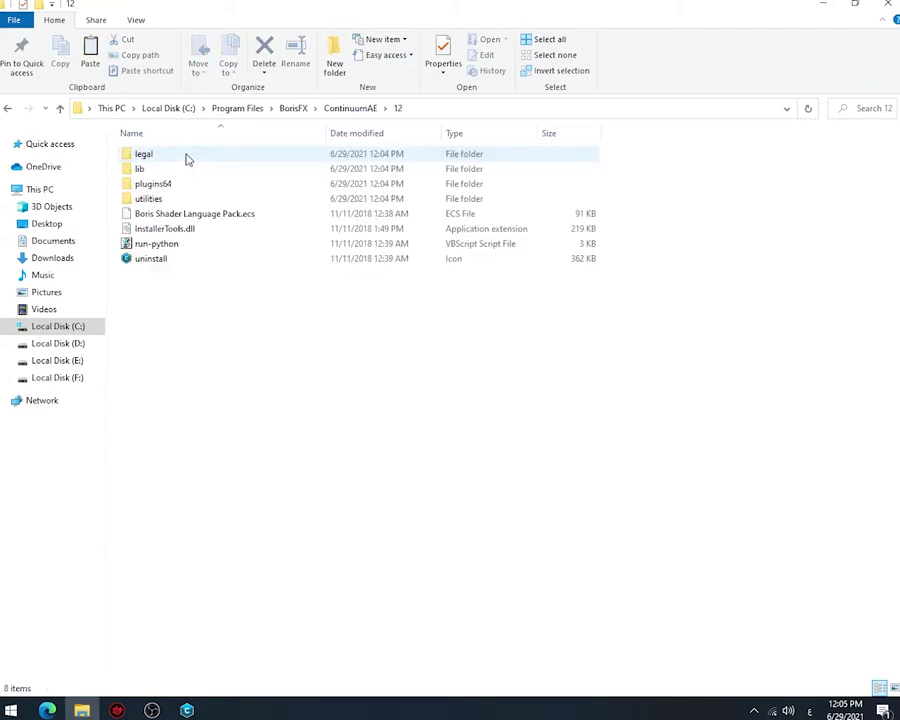
pyautogui.doubleClick(162, 170)
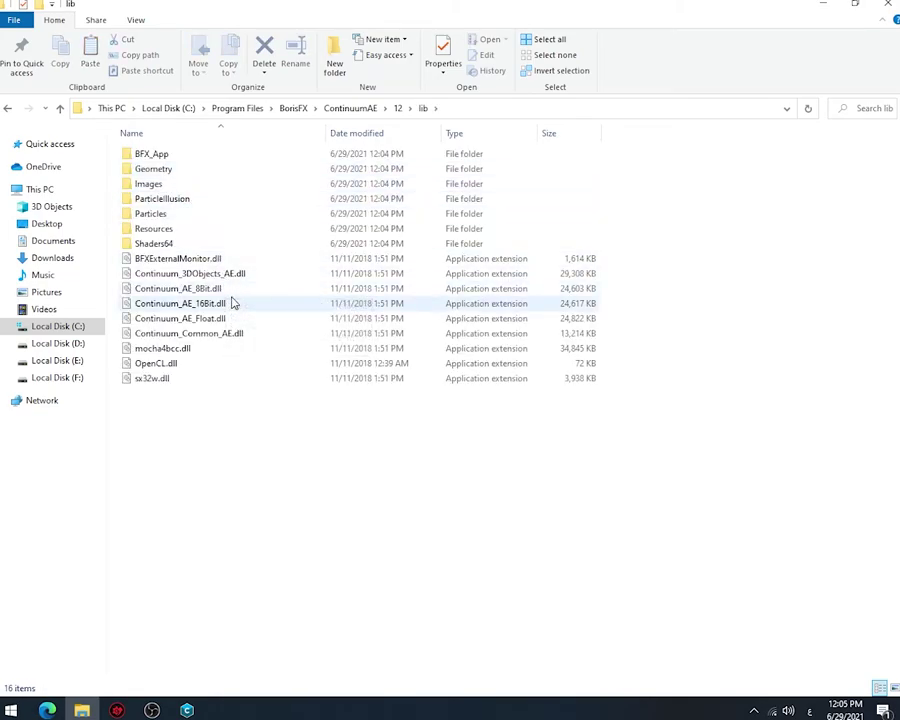
# Step: Move the four DLLs into the lib folder, replacing the existing files with administrator permission
pyautogui.moveTo(180, 196); pyautogui.dragTo(233, 300)
pyautogui.click(414, 240)
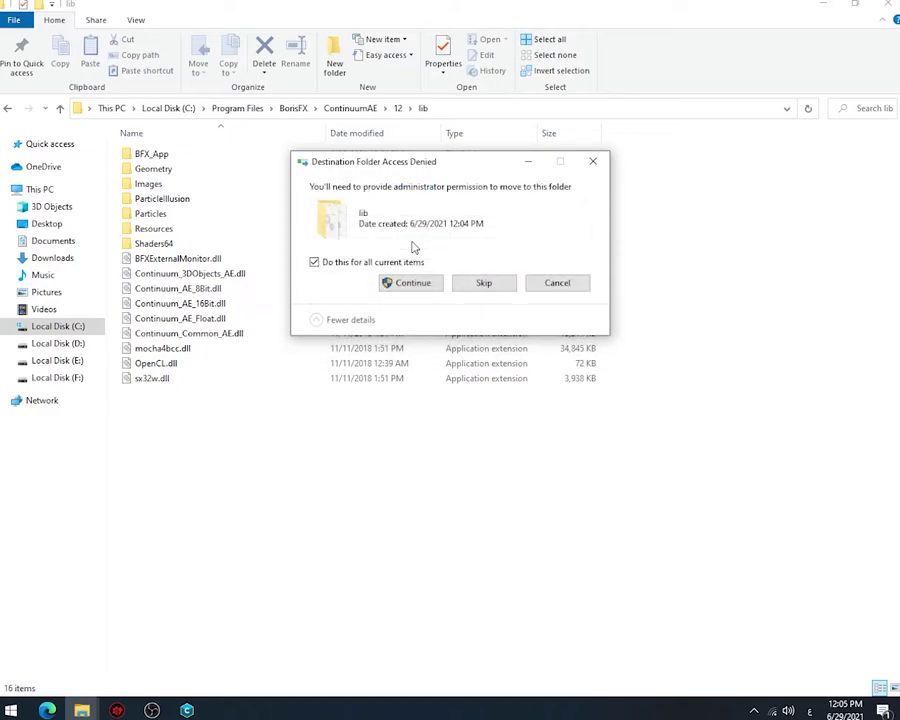
pyautogui.click(385, 284)
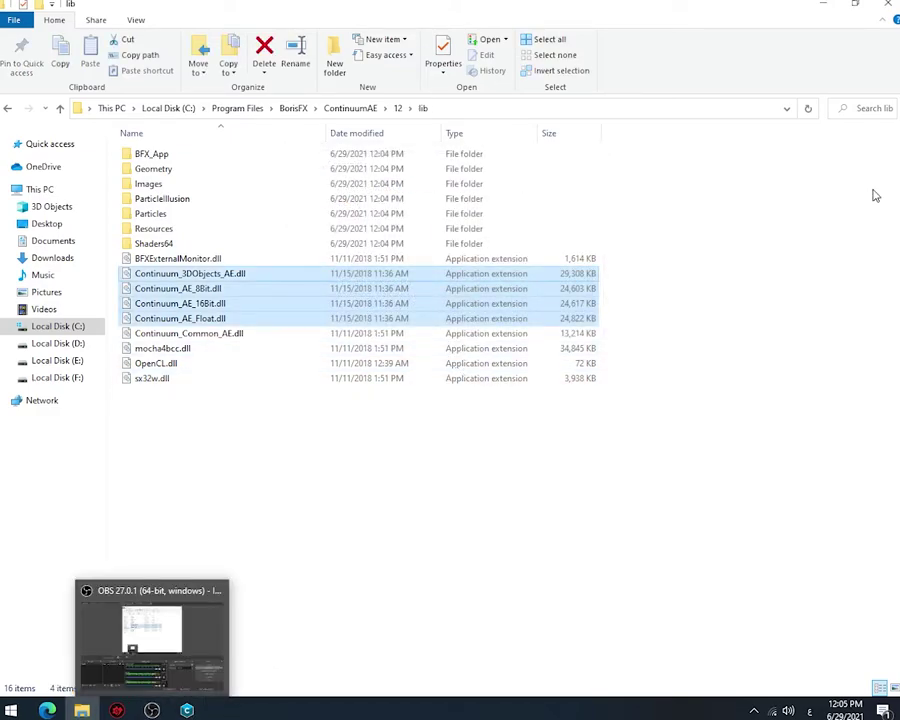
pyautogui.click(152, 710)
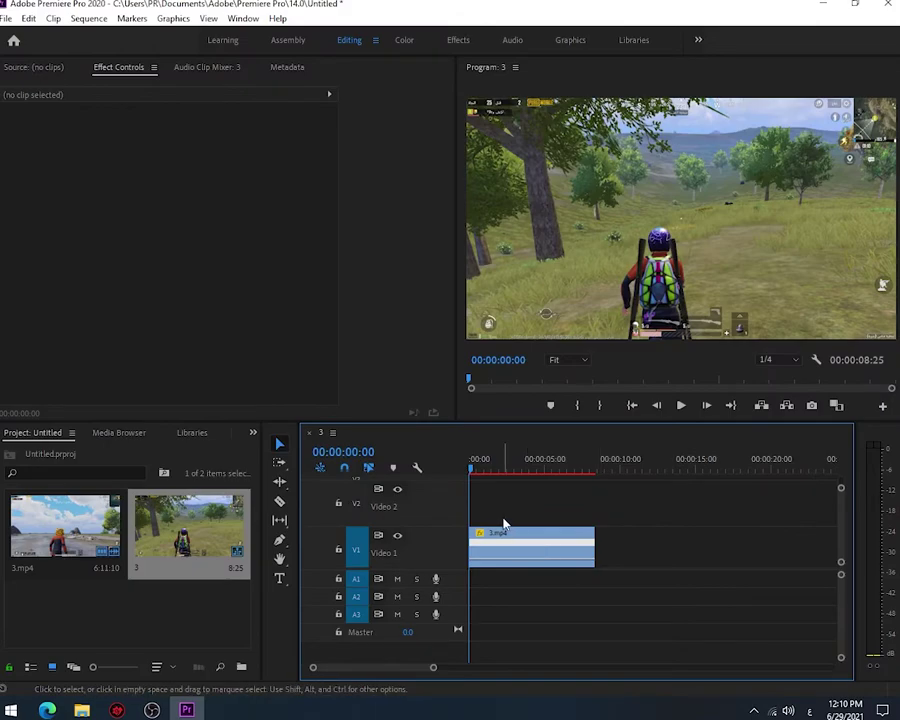
# Step: Select the 3.mp4 gameplay clip on the V1 timeline track
pyautogui.click(505, 530)
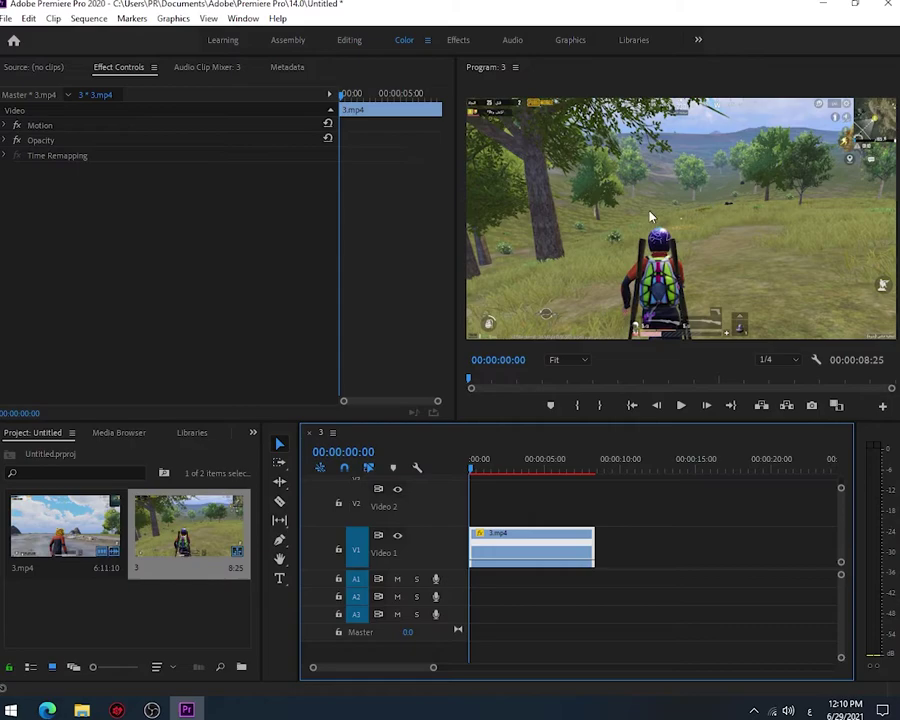
# Step: In the Color workspace, set Lumetri Creative Vibrance to 35 and Saturation to 130
pyautogui.hotkey('alt', 'shift', '0')
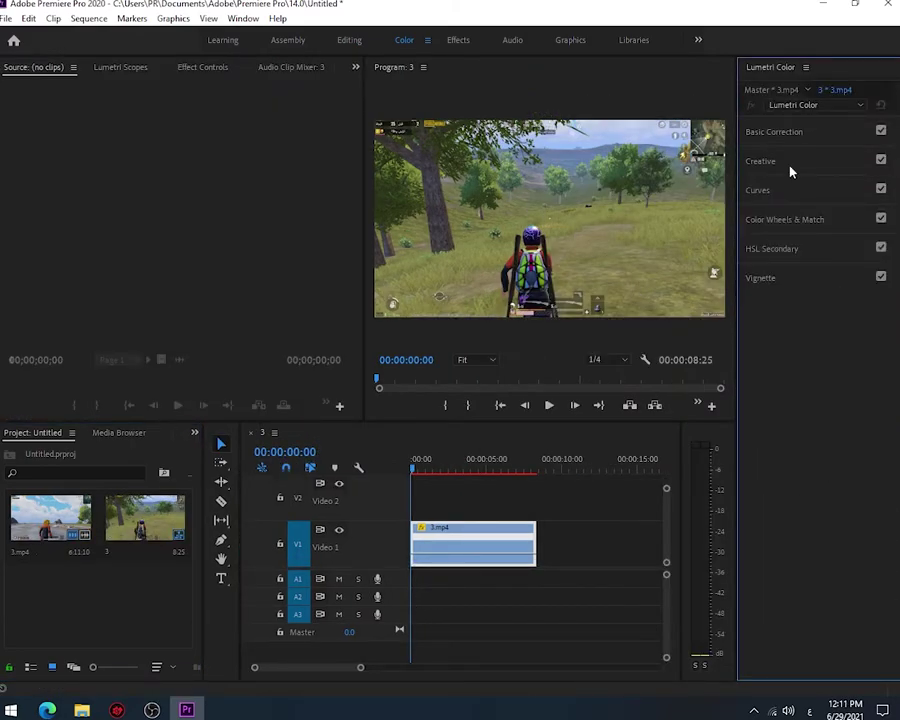
pyautogui.click(790, 168)
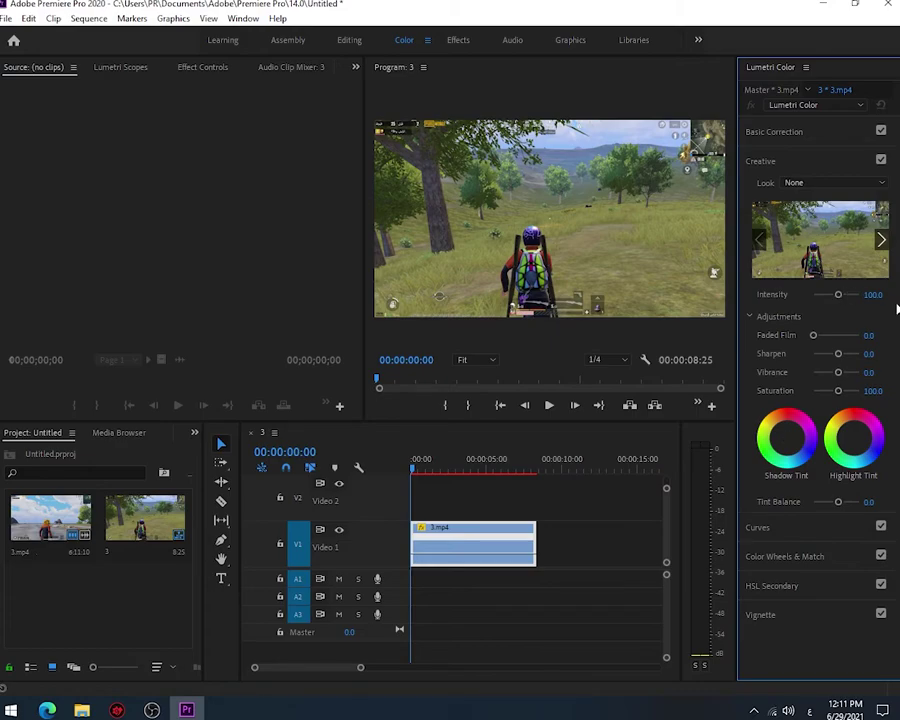
pyautogui.click(871, 373)
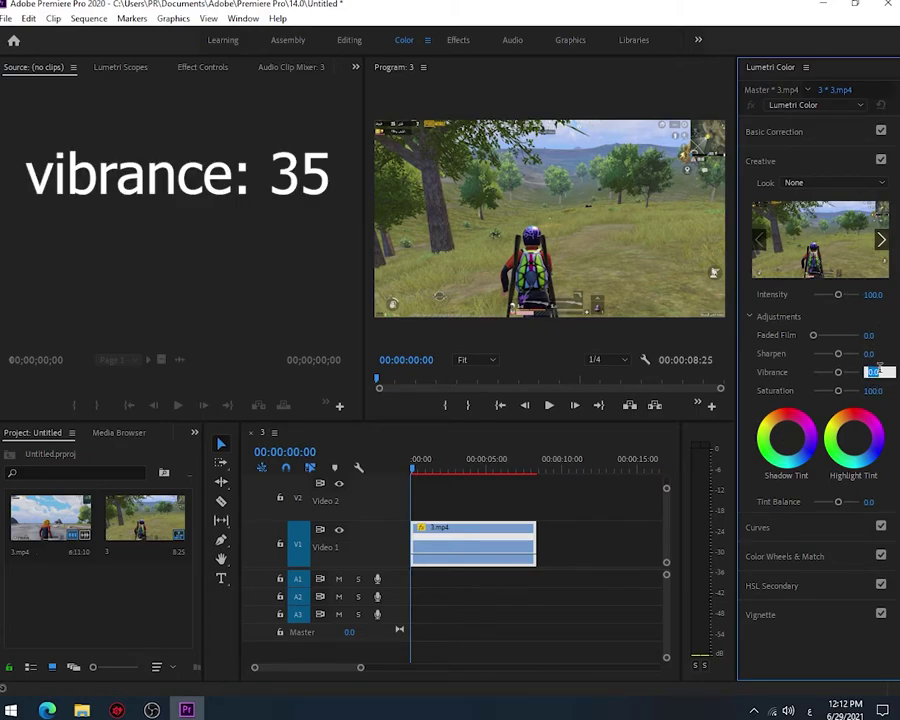
pyautogui.write('35')
pyautogui.press('Return')
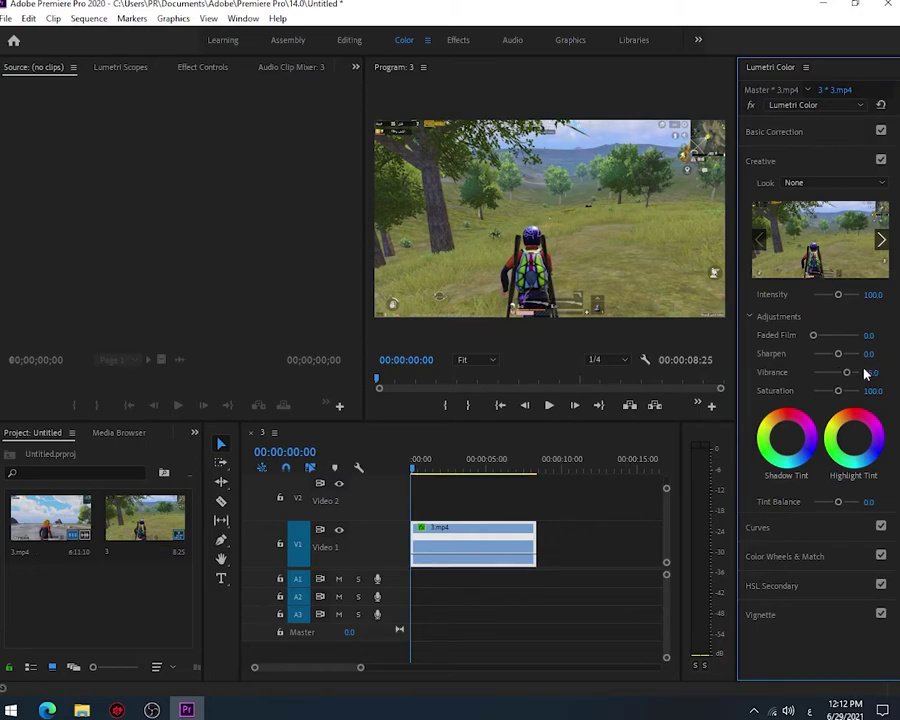
pyautogui.click(868, 391)
pyautogui.write('130')
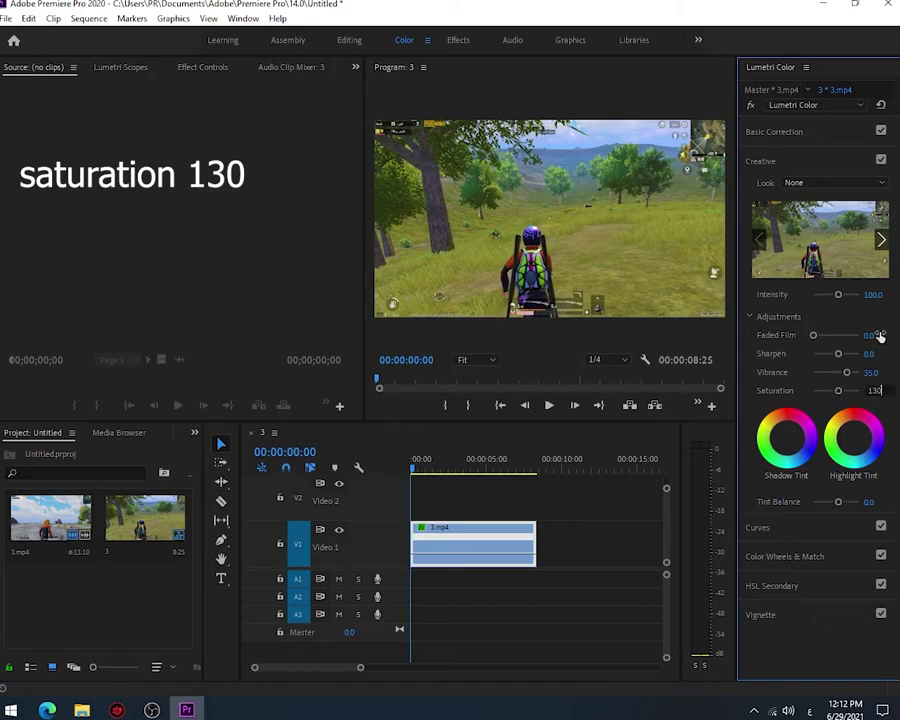
pyautogui.press('Return')
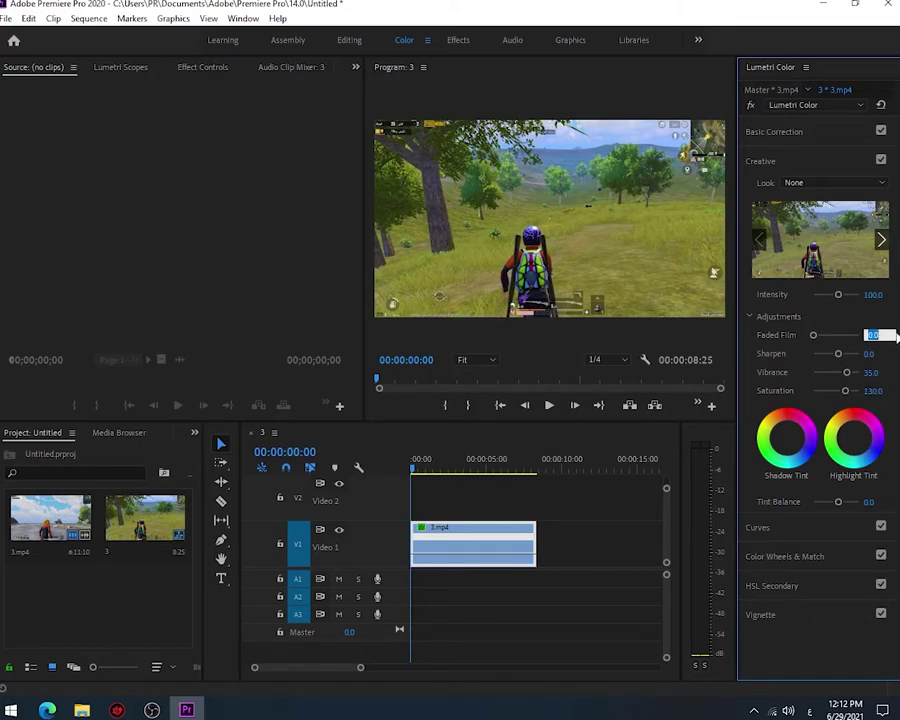
pyautogui.click(790, 136)
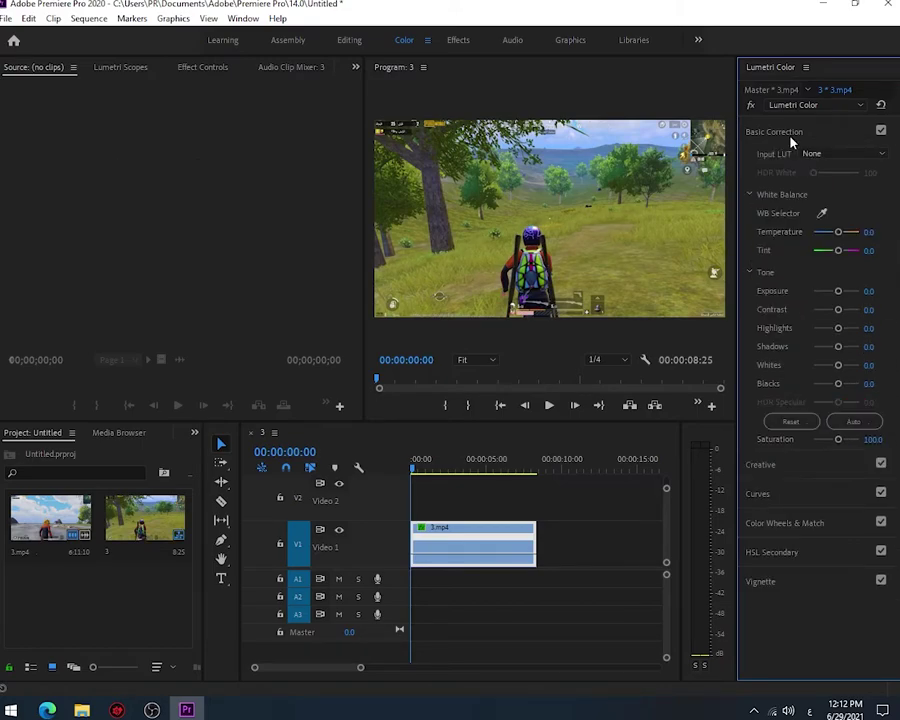
# Step: Set Lumetri Basic Correction Contrast to 38 and Shadows to -40
pyautogui.click(872, 309)
pyautogui.write('38')
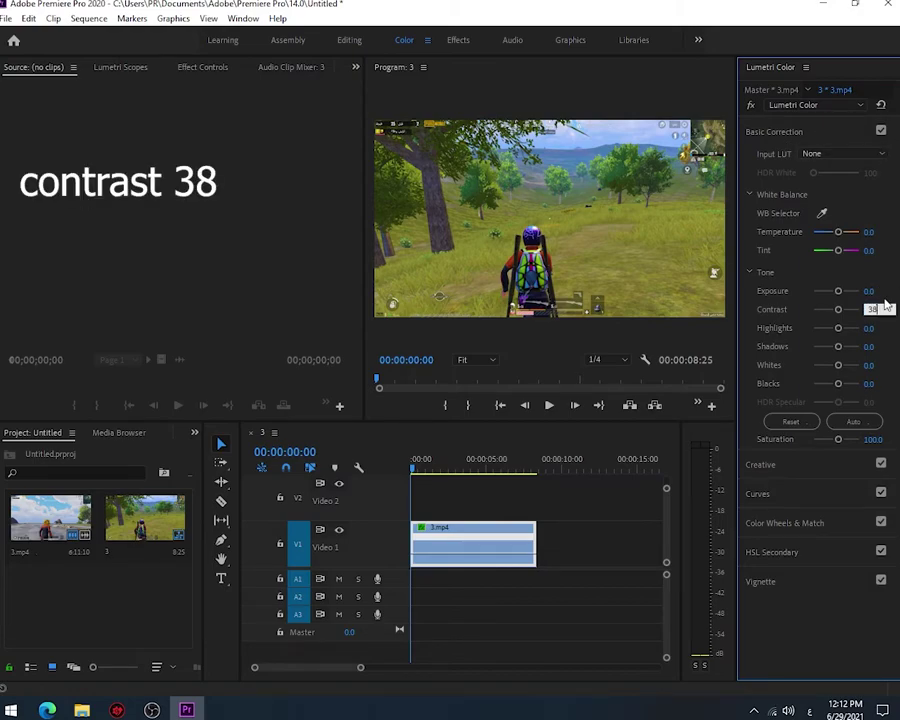
pyautogui.press('Return')
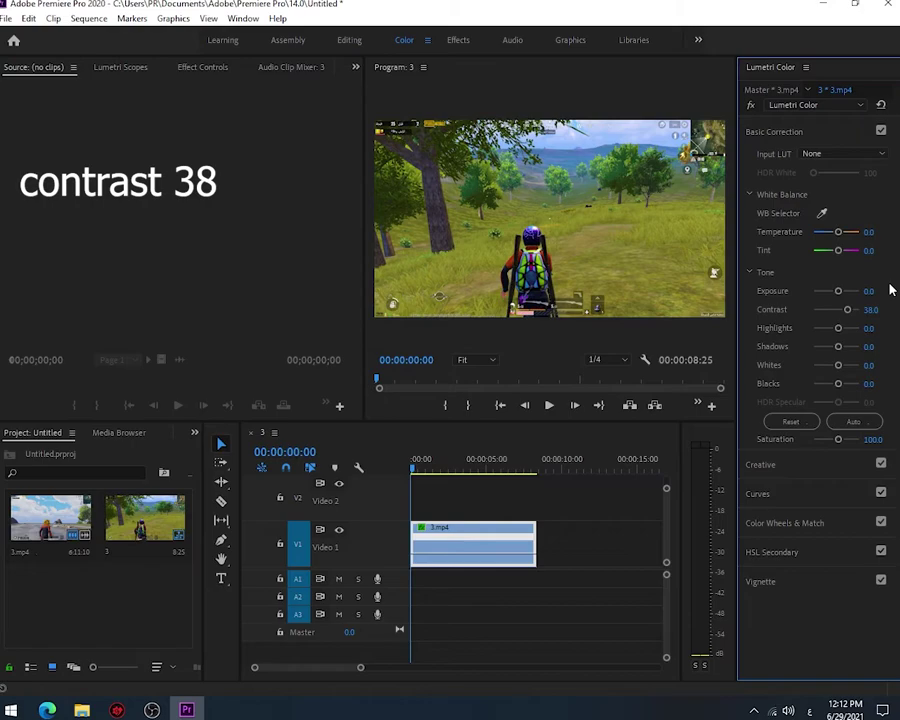
pyautogui.click(868, 346)
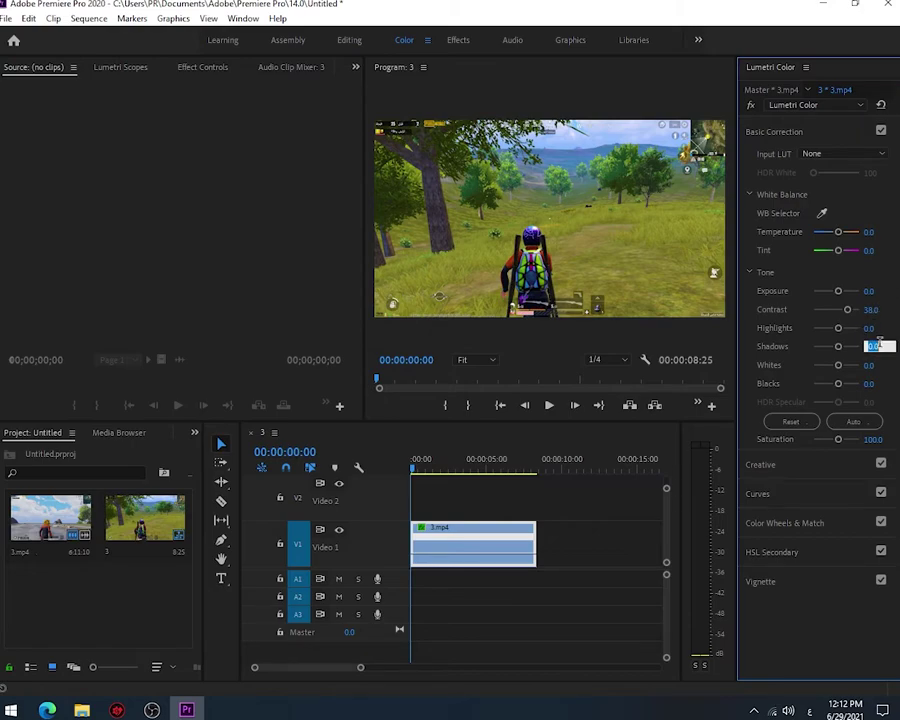
pyautogui.write('-4')
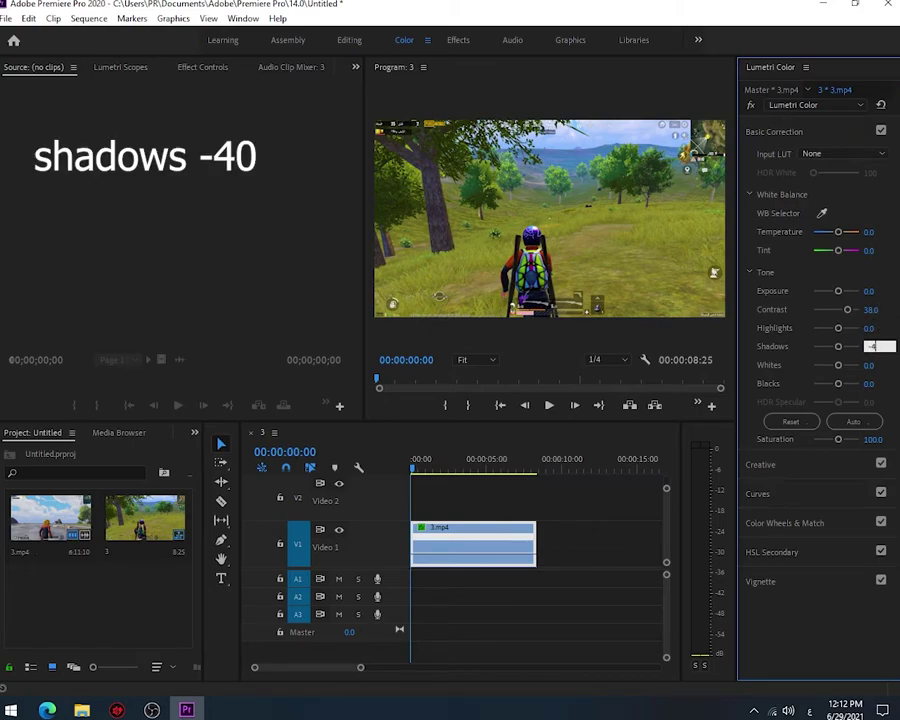
pyautogui.write('0')
pyautogui.press('Return')
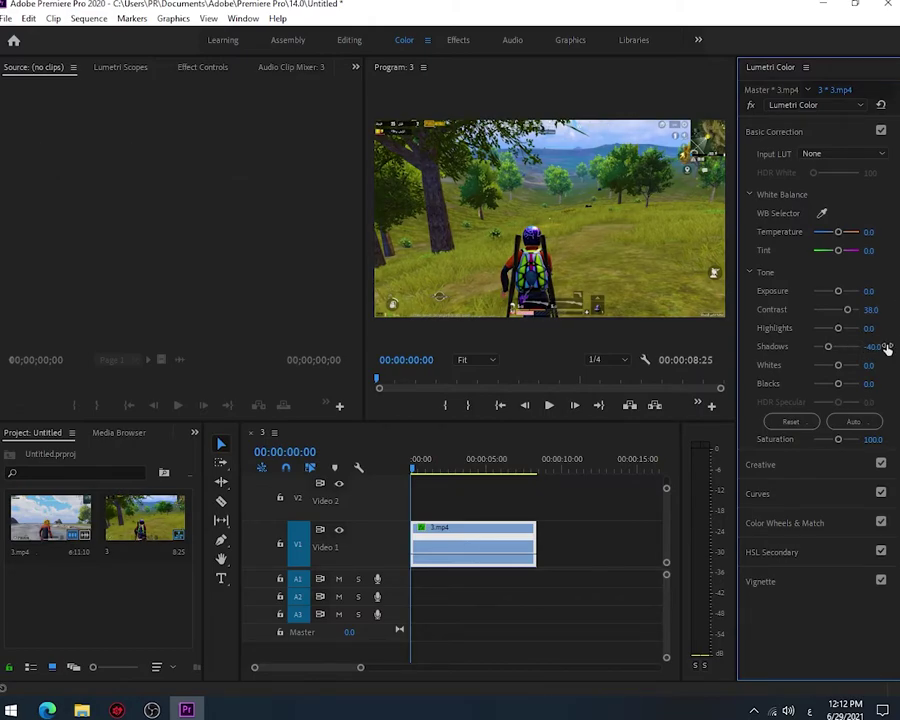
pyautogui.click(802, 132)
pyautogui.click(786, 163)
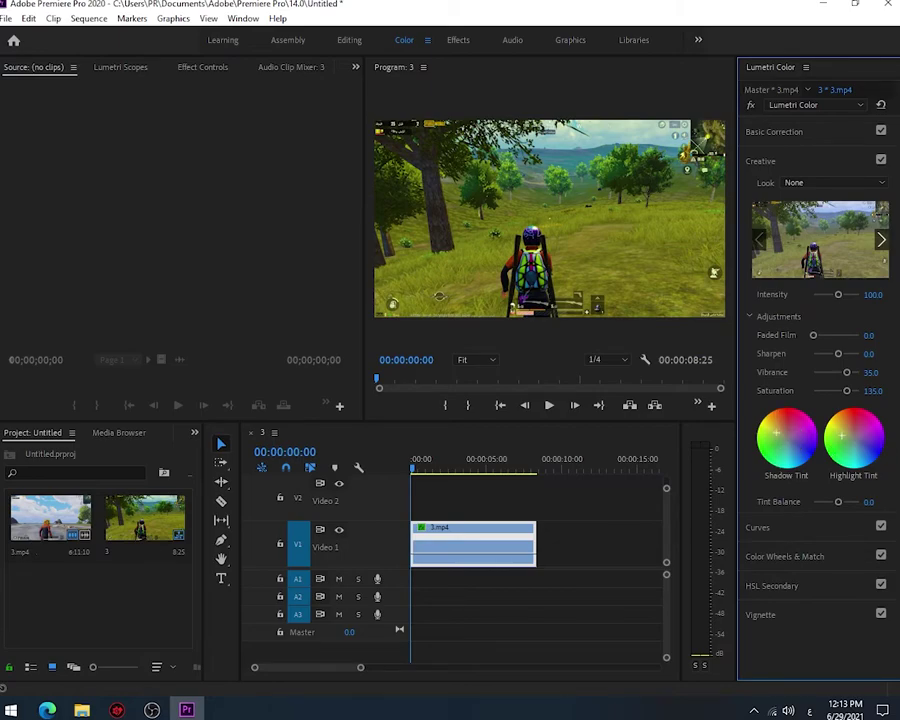
# Step: Set the Lumetri Vignette Amount to -1, then return to the Editing workspace
pyautogui.click(760, 161)
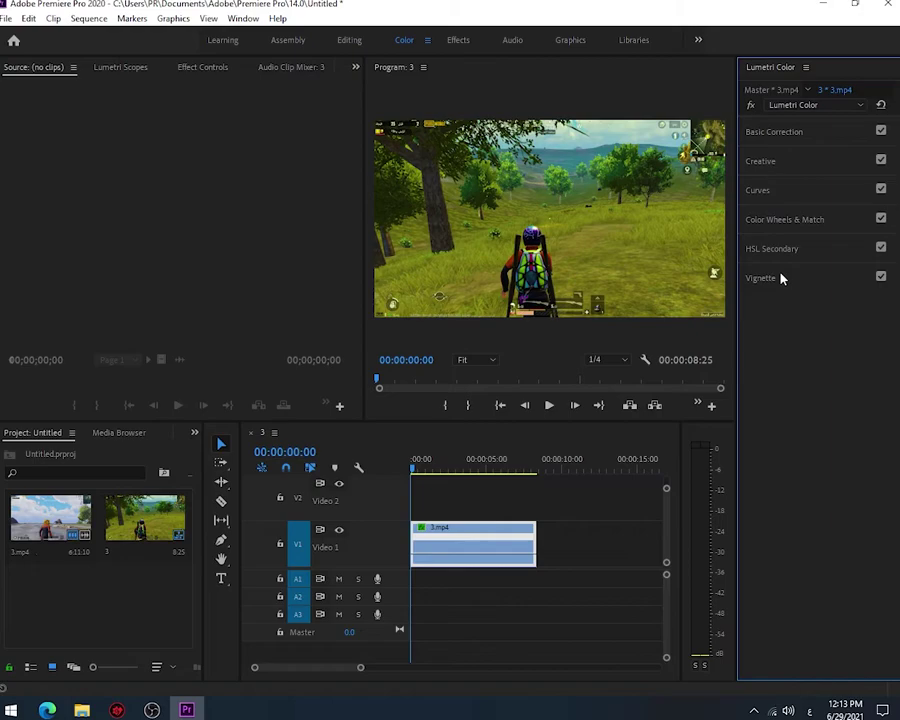
pyautogui.click(781, 278)
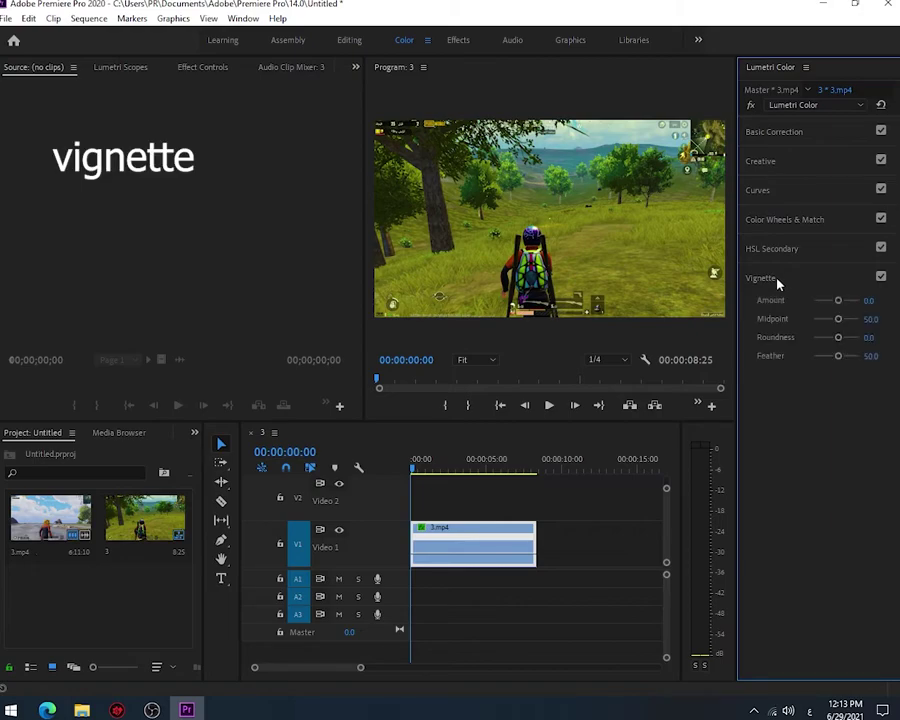
pyautogui.click(878, 300)
pyautogui.write('-1')
pyautogui.click(728, 520)
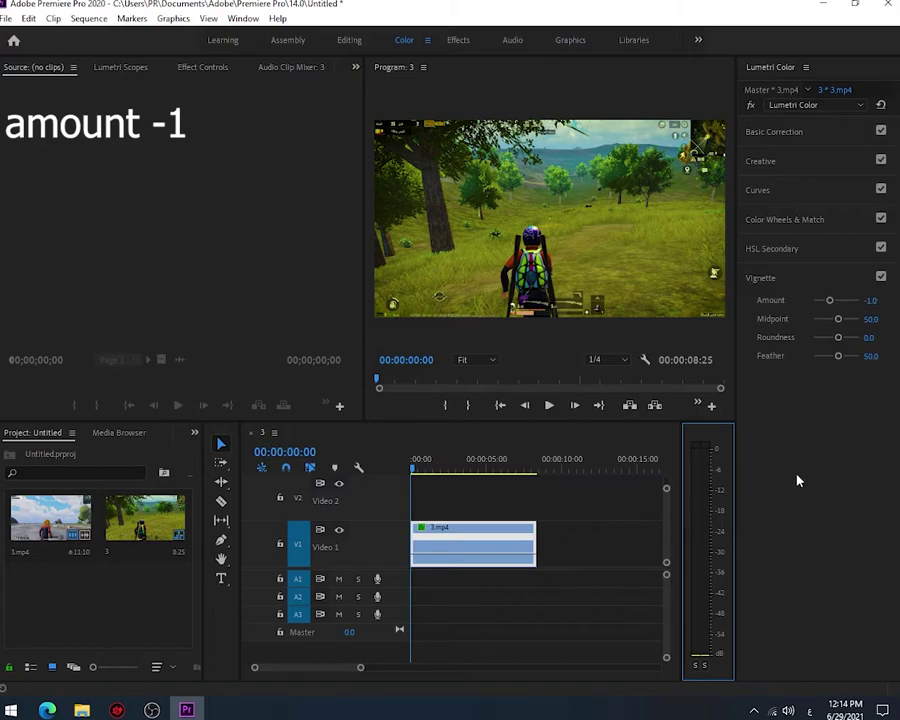
pyautogui.click(362, 40)
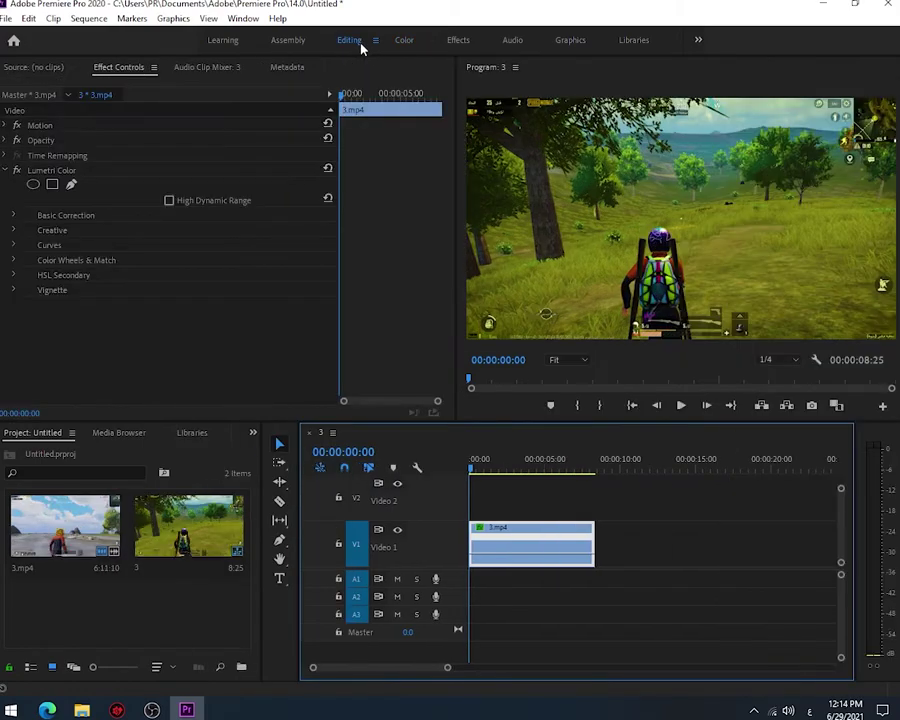
# Step: Search Effects for 'glow' and drag BCC Fast Film Glow onto the 3.mp4 clip
pyautogui.hotkey('shift', '7')
pyautogui.click(113, 449)
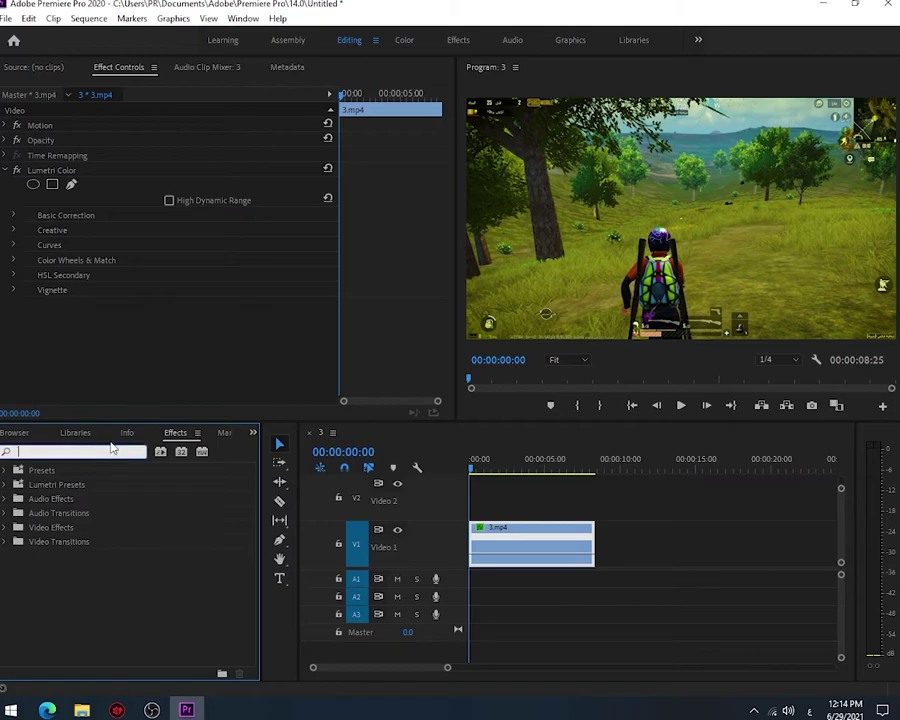
pyautogui.write('gl')
pyautogui.write('glow')
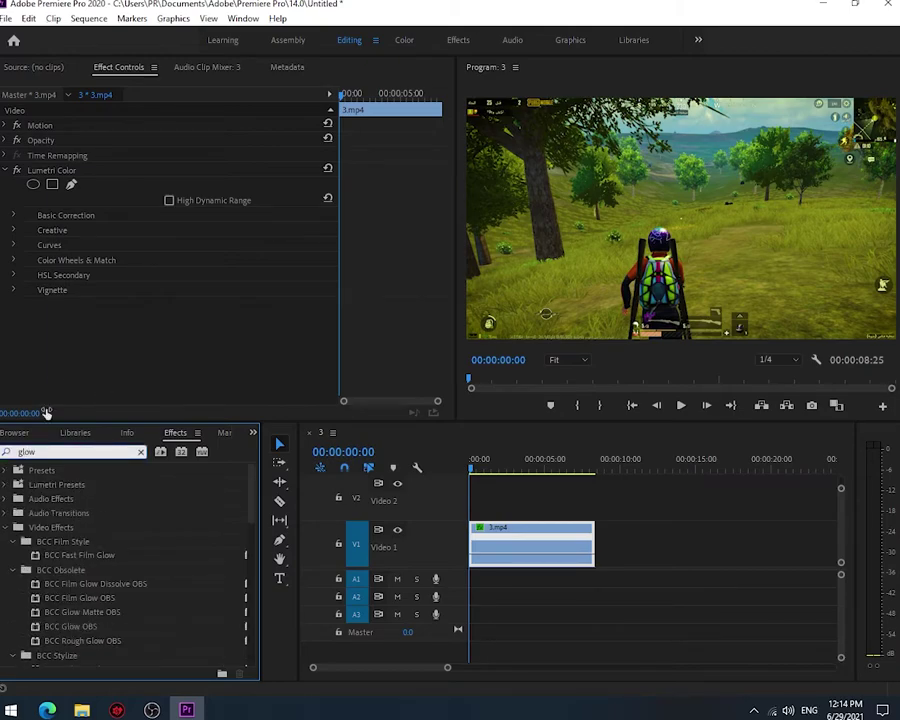
pyautogui.moveTo(82, 560); pyautogui.dragTo(510, 537)
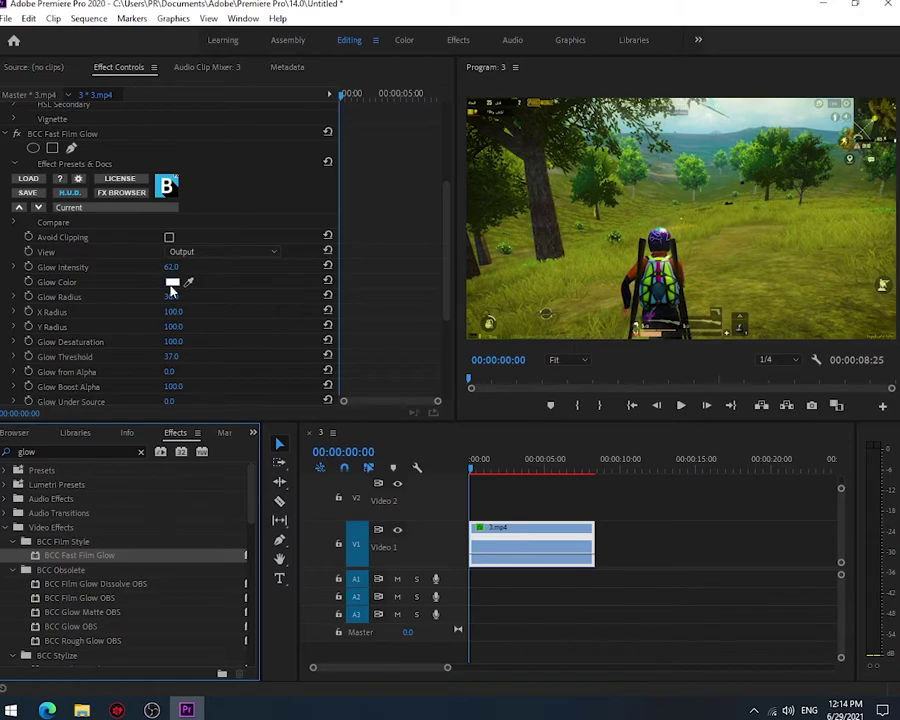
pyautogui.click(172, 283)
# Step: Set the Fast Film Glow color to bright green in the Color Picker
pyautogui.click(172, 283)
pyautogui.click(476, 248)
pyautogui.click(440, 261)
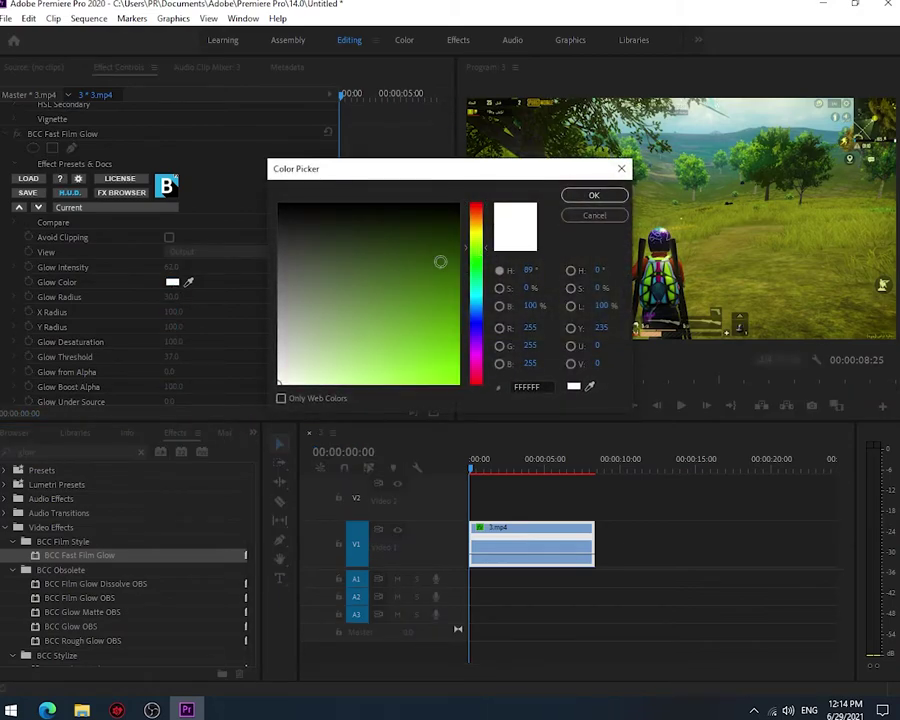
pyautogui.click(593, 195)
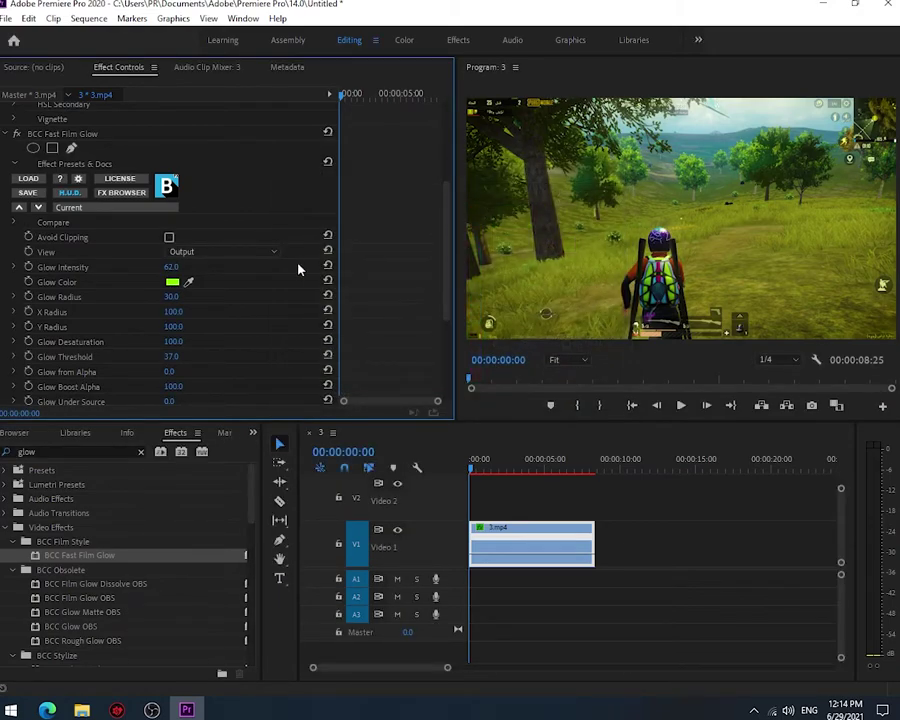
# Step: Set Glow Intensity to 295, Glow Radius to 35 and Glow Desaturation to 125
pyautogui.click(171, 268)
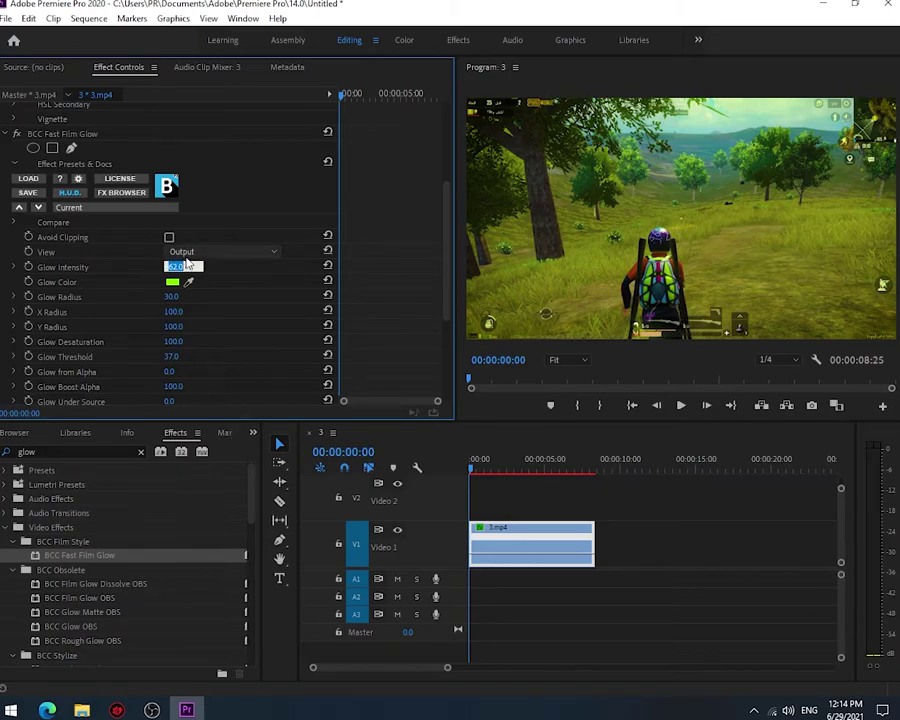
pyautogui.write('295')
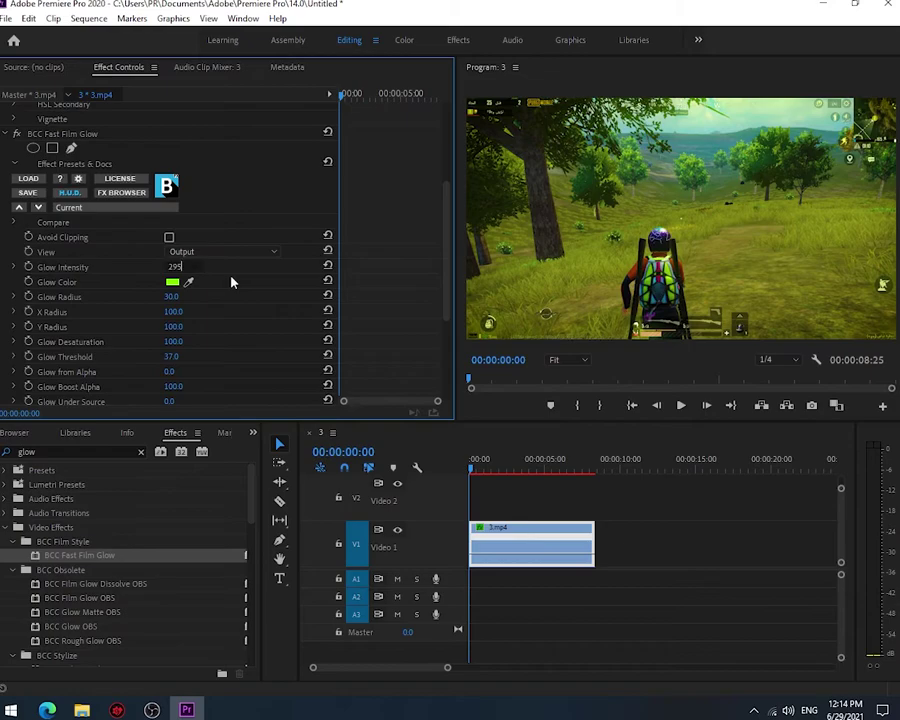
pyautogui.press('Return')
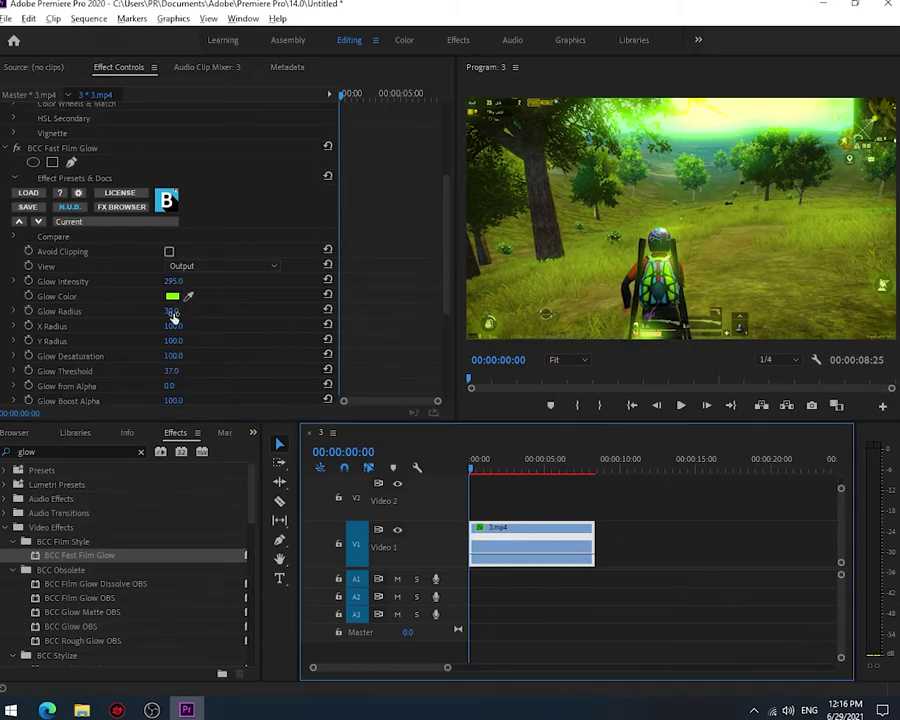
pyautogui.press('Return')
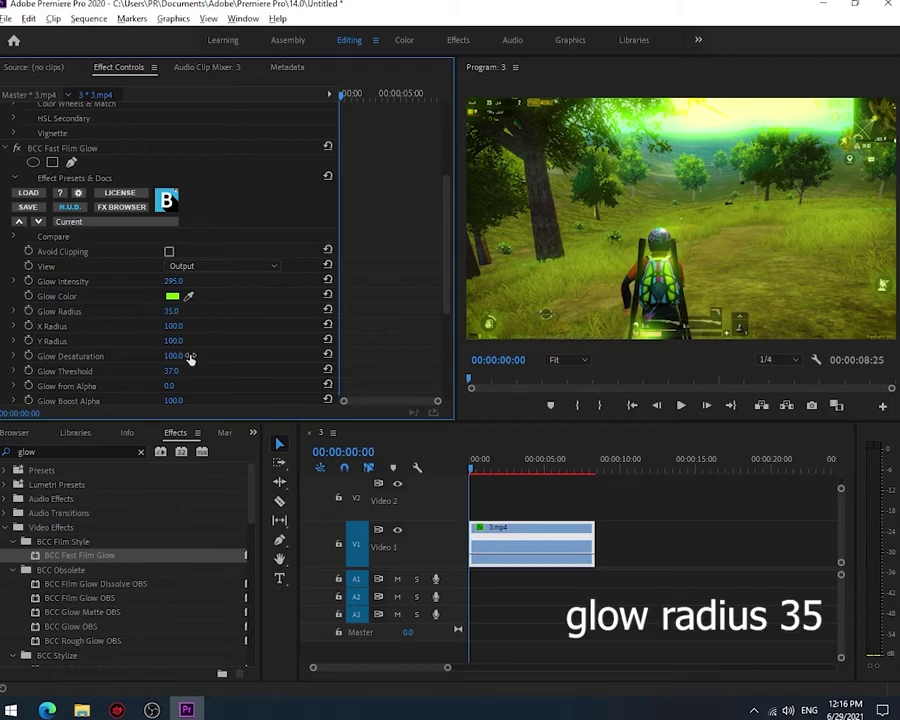
pyautogui.click(180, 356)
pyautogui.write('125')
pyautogui.press('Return')
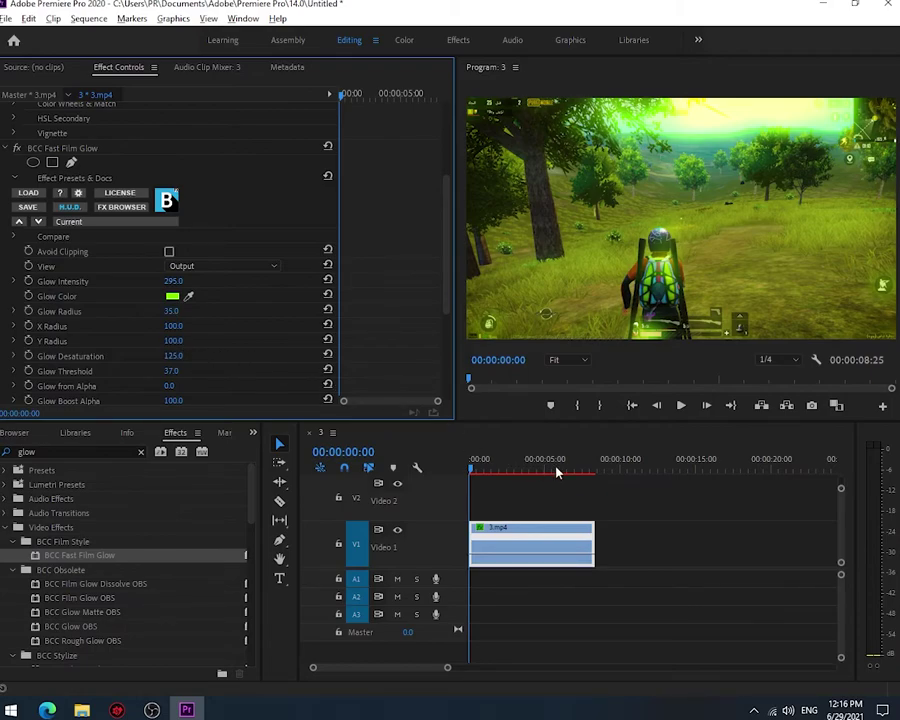
pyautogui.moveTo(144, 710)
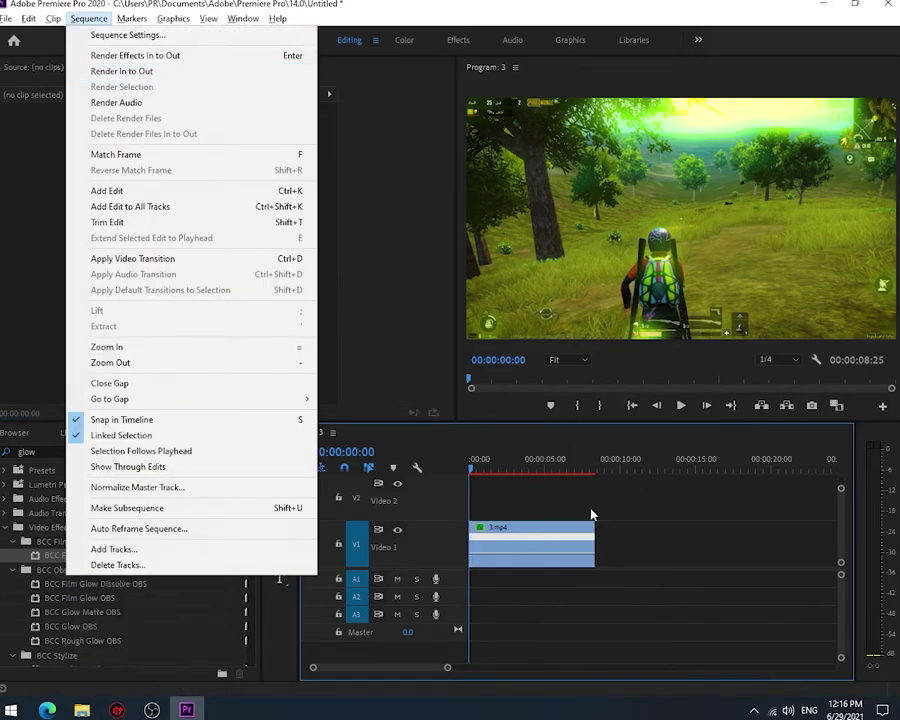
# Step: Render the sequence In to Out so the timeline render bar turns green
pyautogui.click(88, 18)
pyautogui.click(120, 72)
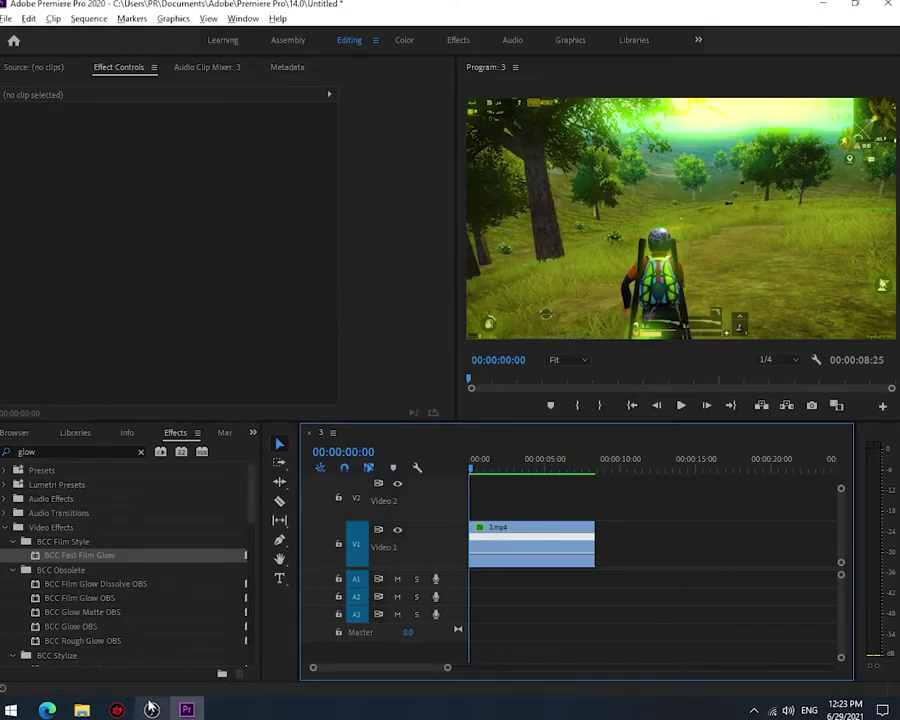
pyautogui.moveTo(151, 710)
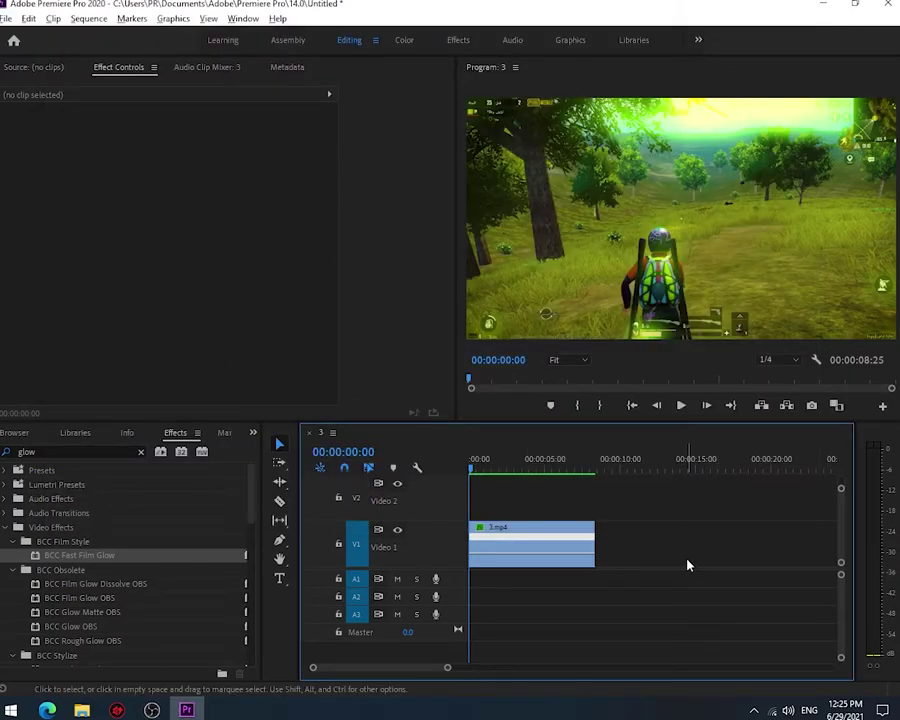
pyautogui.click(7, 18)
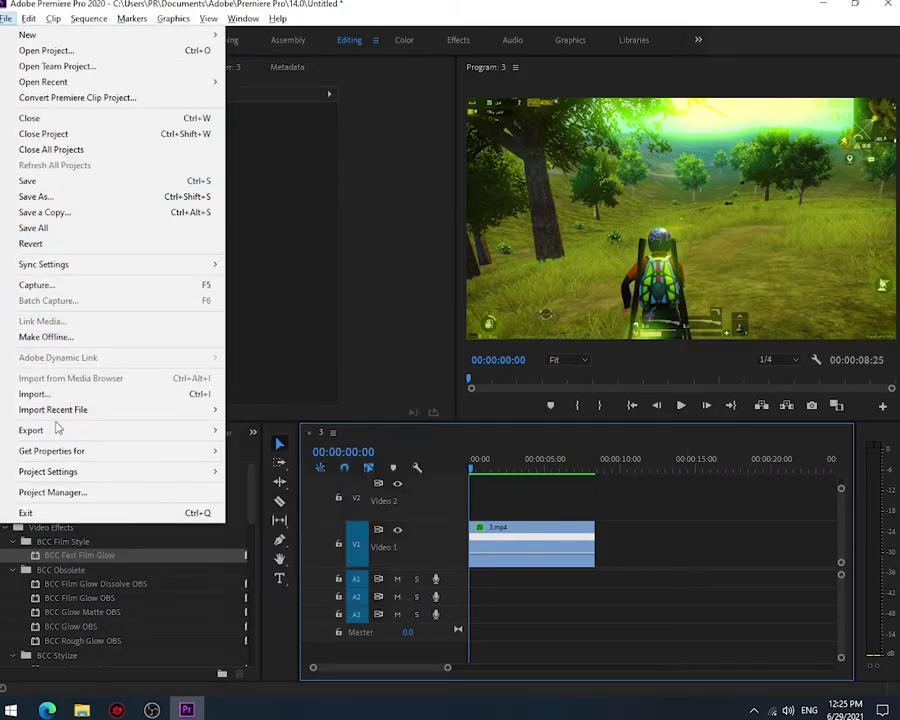
# Step: Open Export Settings for 3.mp4 and apply the YouTube 1080p Full HD H.264 preset
pyautogui.moveTo(56, 430)
pyautogui.click(256, 432)
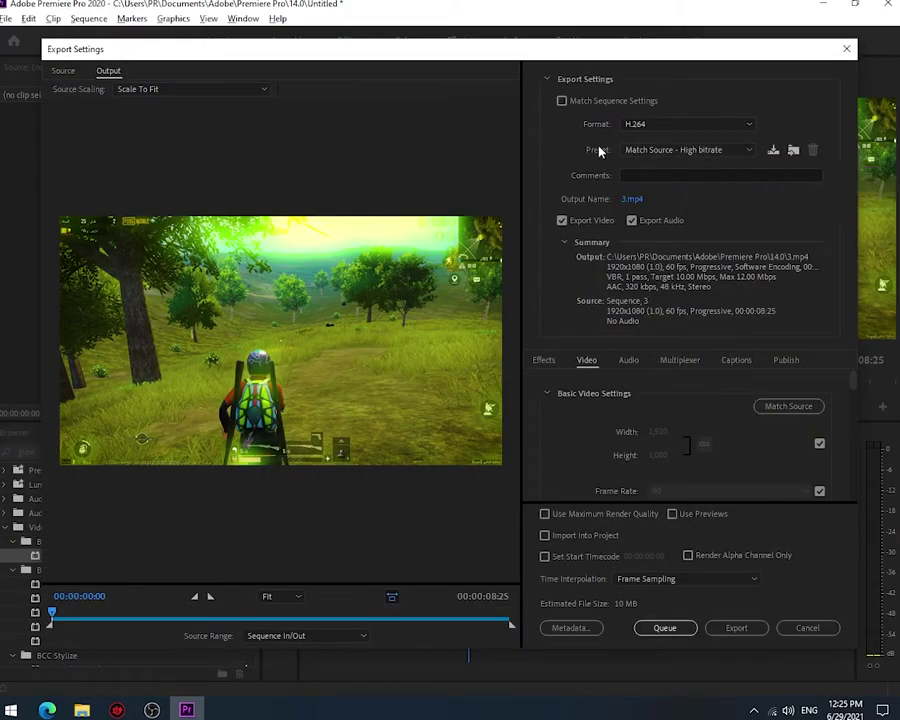
pyautogui.click(670, 149)
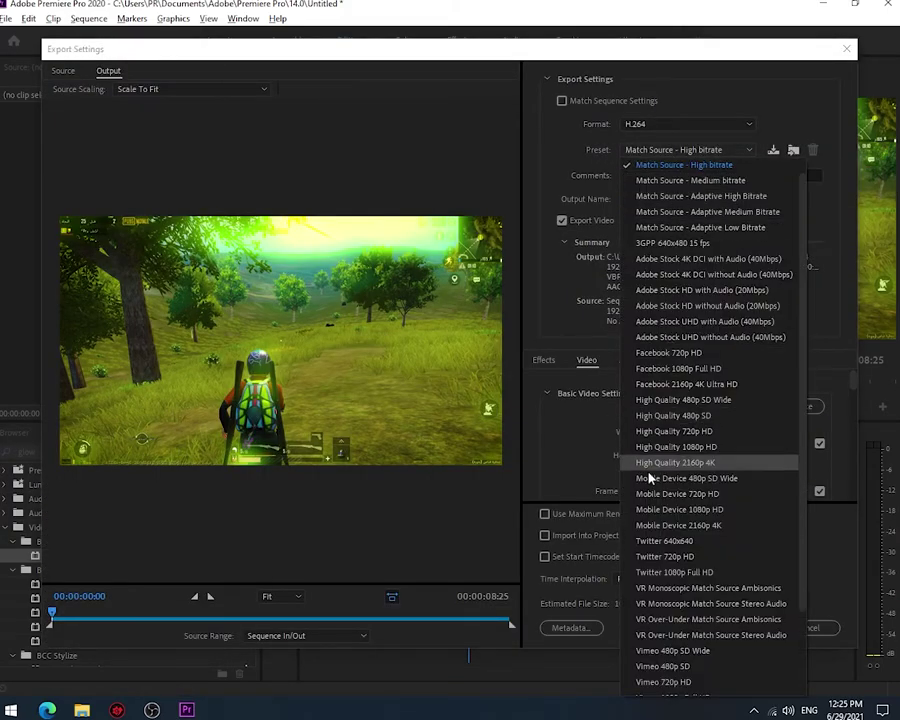
pyautogui.scroll(-3, 679, 474)
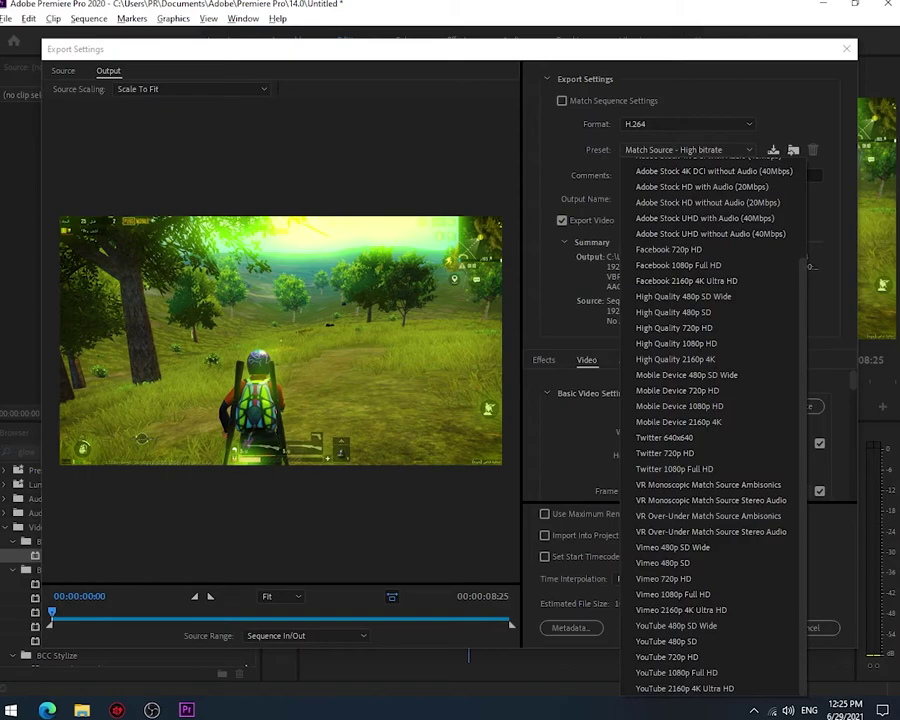
pyautogui.click(700, 672)
pyautogui.scroll(-1, 714, 462)
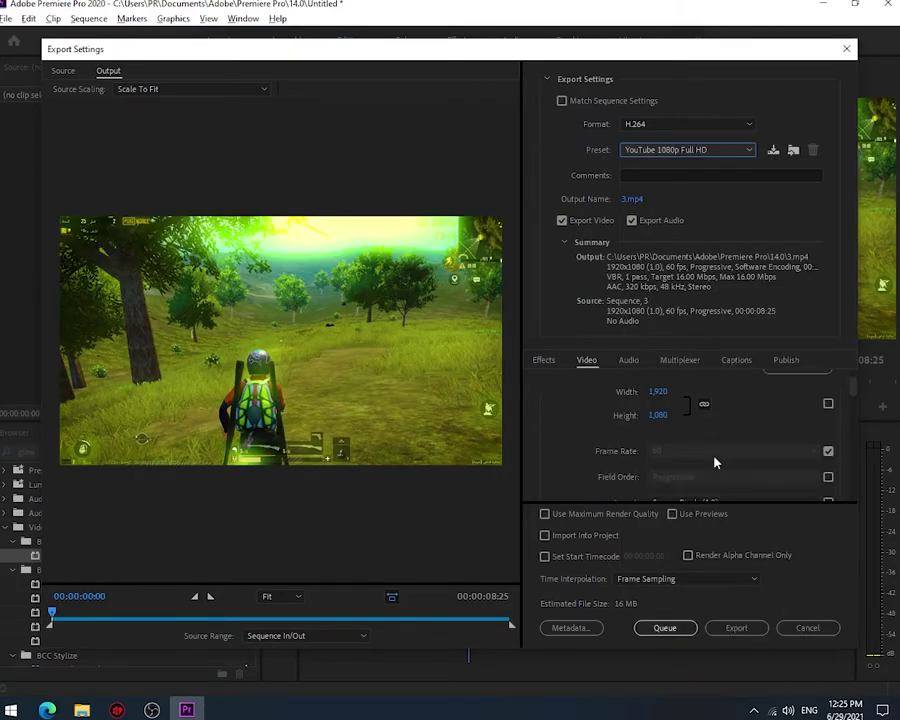